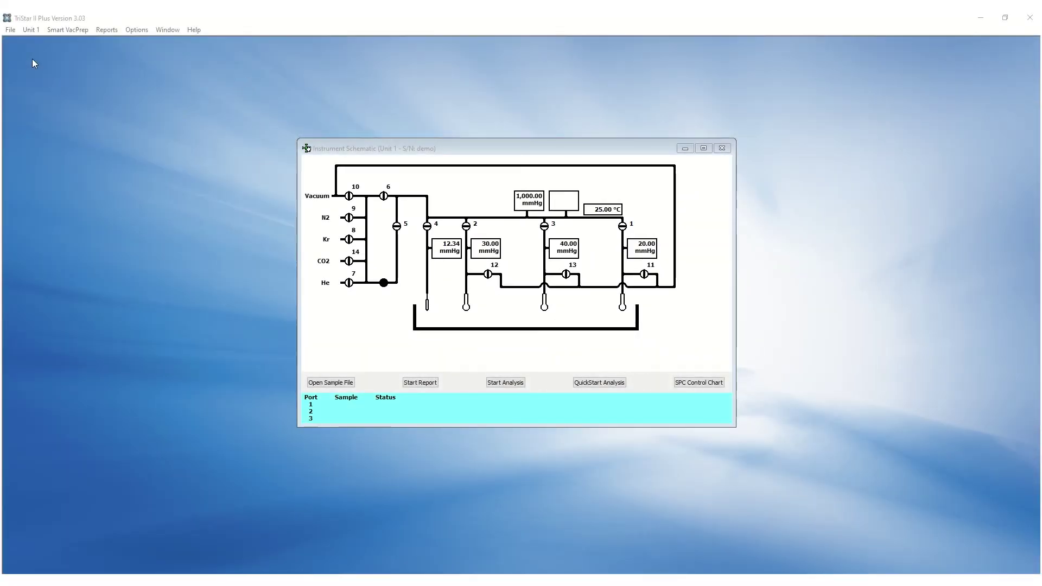
# Create a new sample file with the sample name Demo.
pyautogui.click(11, 30)
pyautogui.click(10, 42)
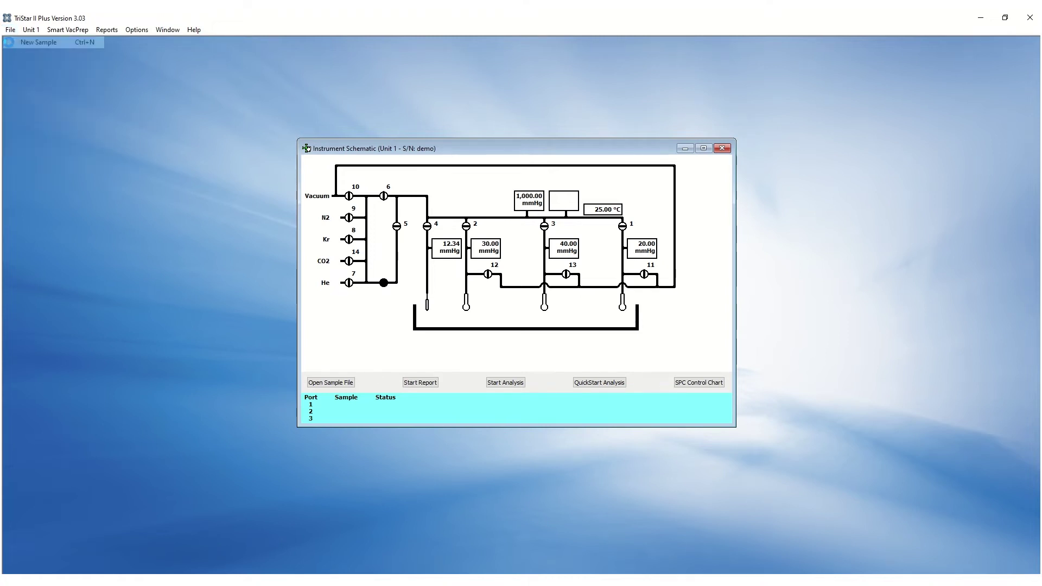
pyautogui.moveTo(118, 72); pyautogui.dragTo(396, 99)
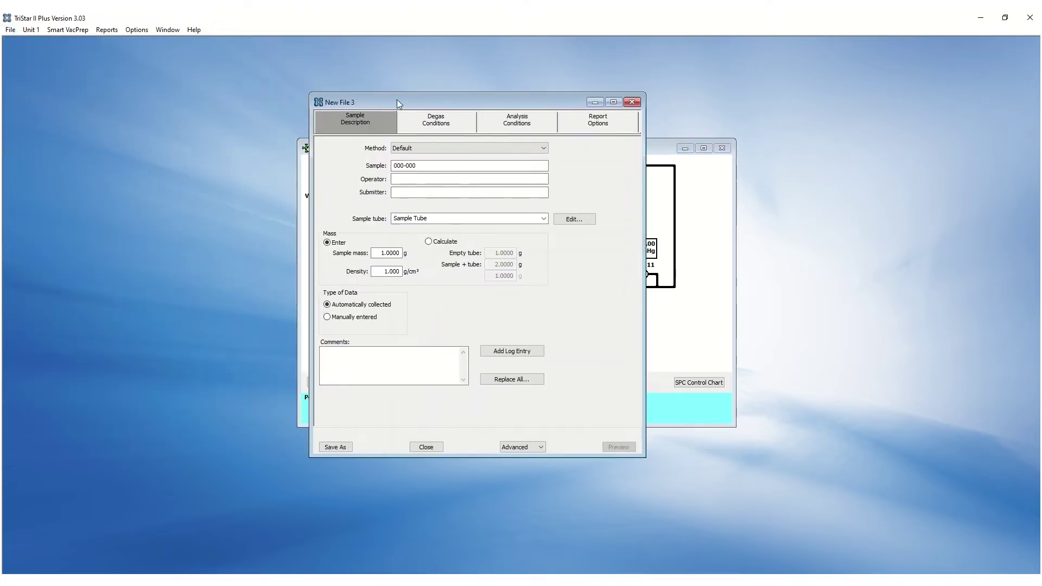
pyautogui.click(432, 167)
pyautogui.write('Demo')
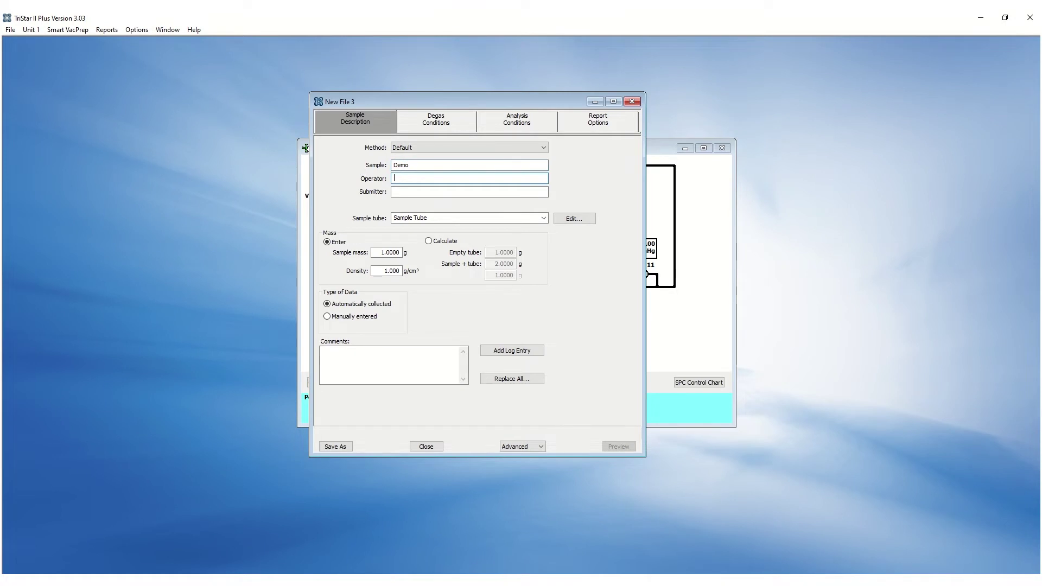
# Enter the operator's initials and have sample mass calculated from tube weights.
pyautogui.press('Tab')
pyautogui.write('PK')
pyautogui.click(445, 242)
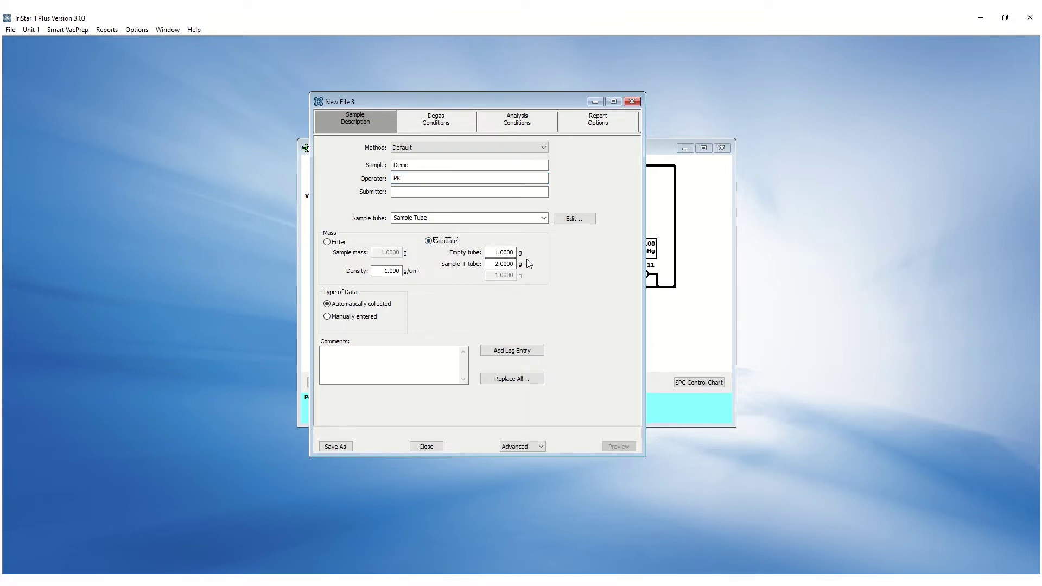
pyautogui.click(453, 122)
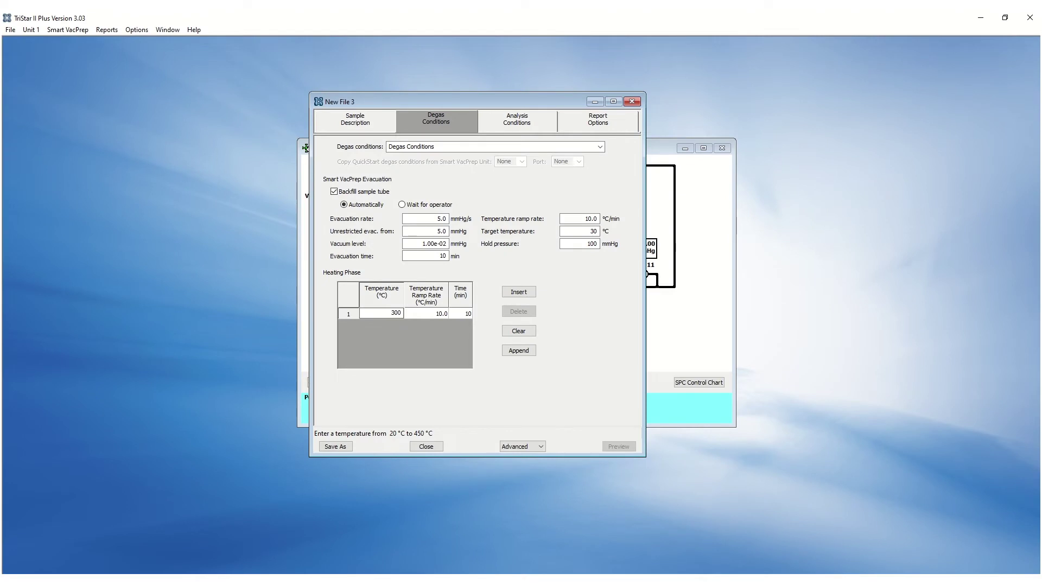
# Hold the 300 °C degas heating step for 60 minutes.
pyautogui.press('Tab')
pyautogui.press('Tab')
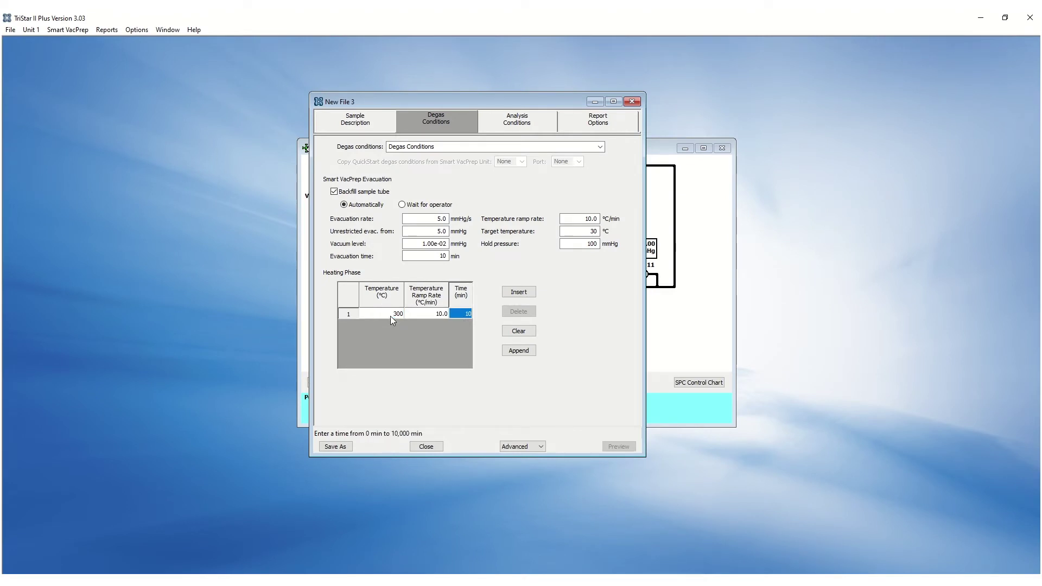
pyautogui.write('60')
pyautogui.press('Return')
pyautogui.click(519, 129)
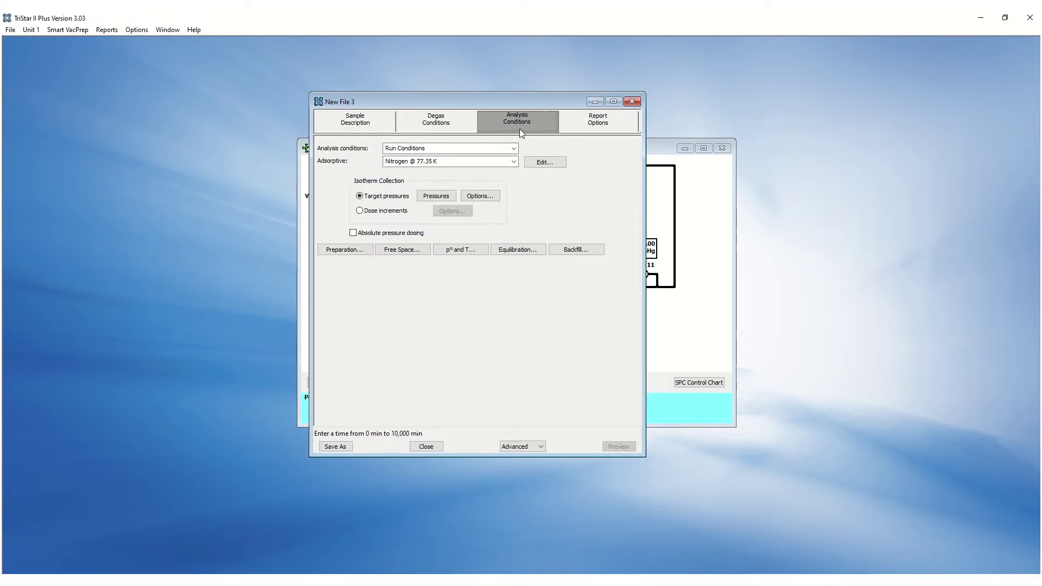
# Keep Nitrogen @ 77.35 K and set target pressures from 0.05 to 0.3 in 0.018 steps.
pyautogui.click(514, 161)
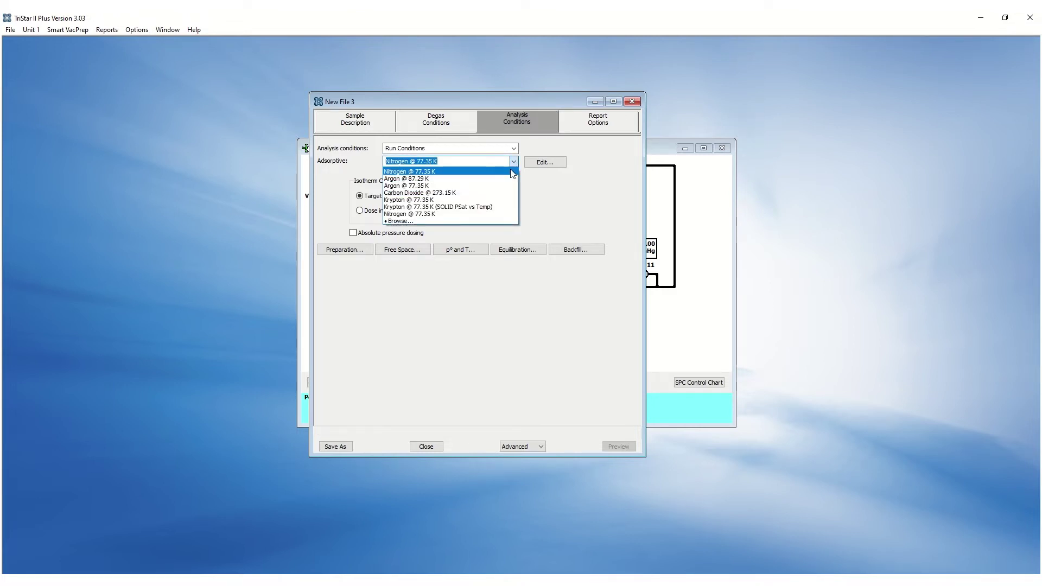
pyautogui.click(511, 171)
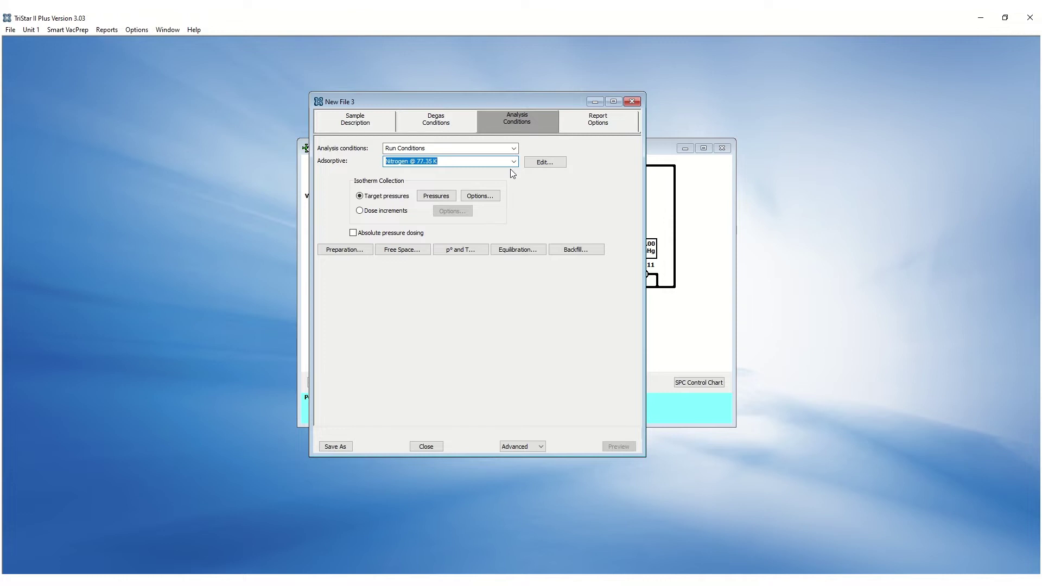
pyautogui.click(444, 196)
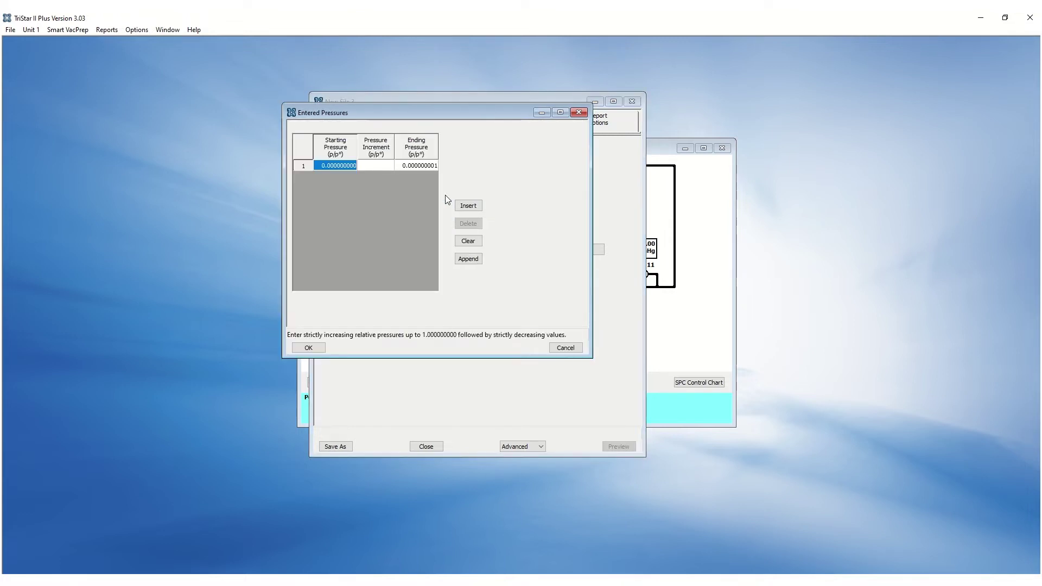
pyautogui.click(332, 166)
pyautogui.write('.05')
pyautogui.press('Tab')
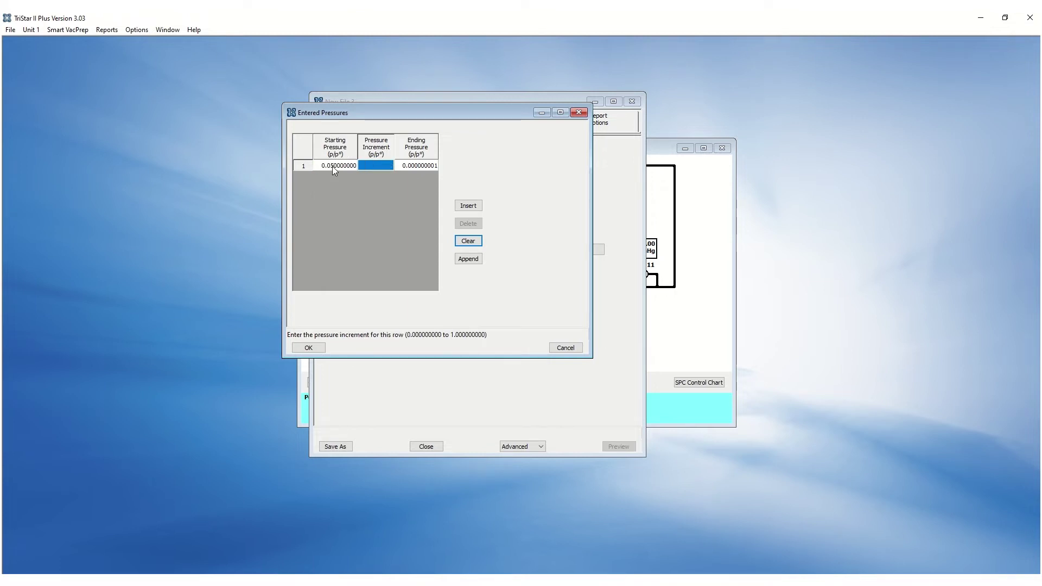
pyautogui.write('.018')
pyautogui.press('Tab')
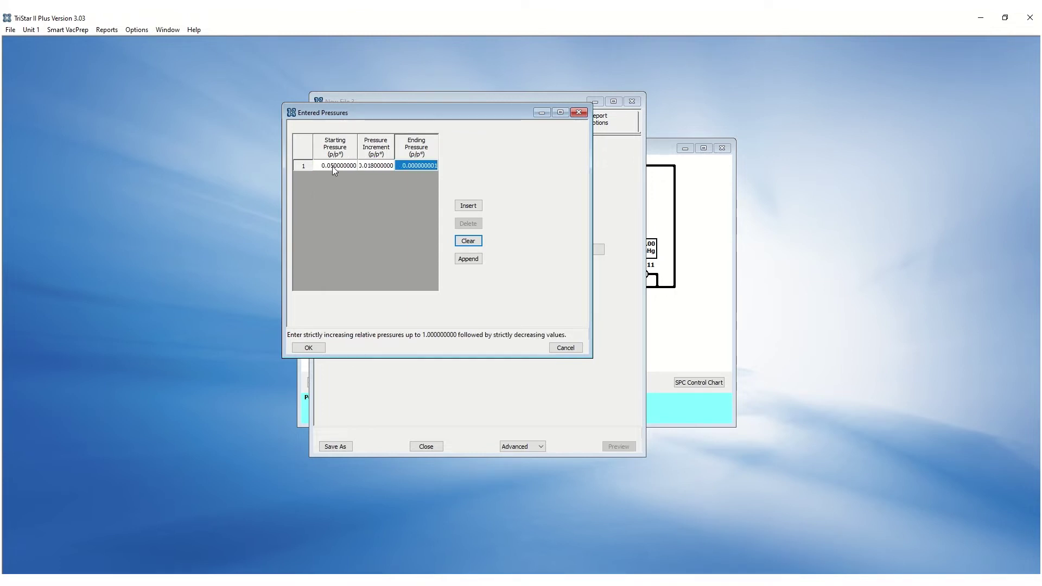
pyautogui.write('.3')
pyautogui.press('Return')
pyautogui.click(318, 349)
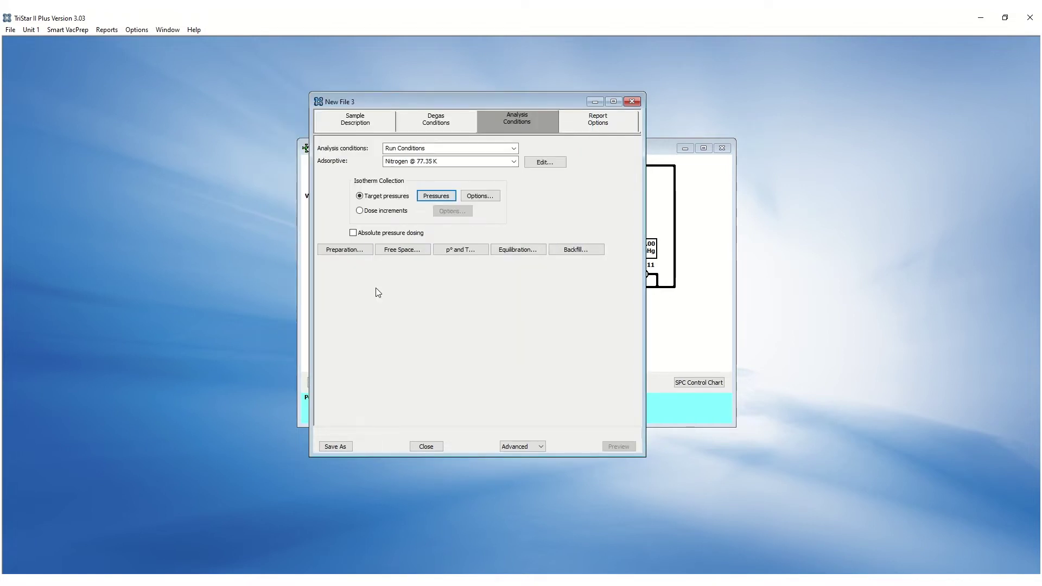
# Leave the target pressure options unchanged and keep absolute pressure dosing off.
pyautogui.click(481, 199)
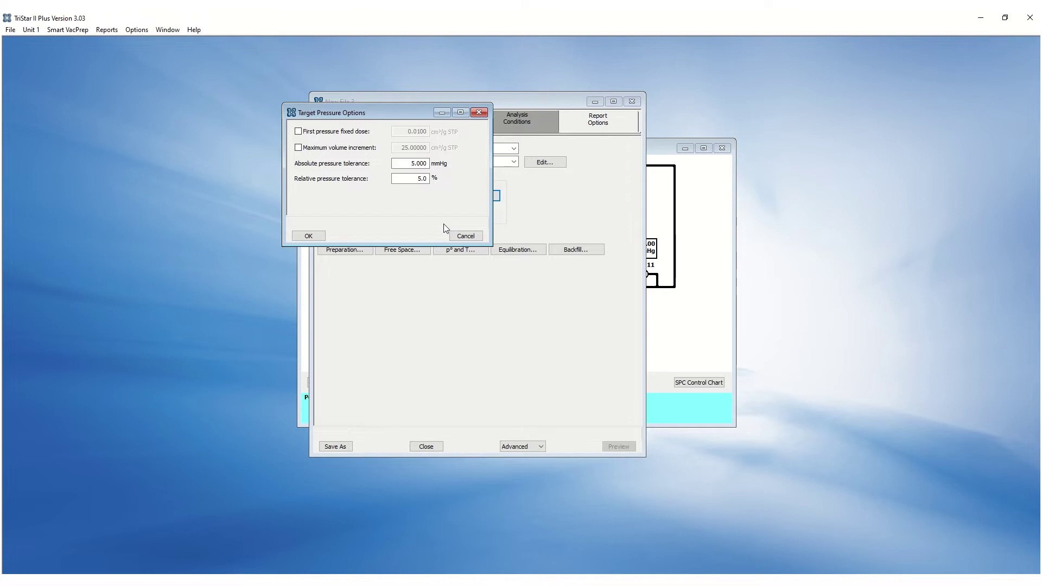
pyautogui.click(307, 236)
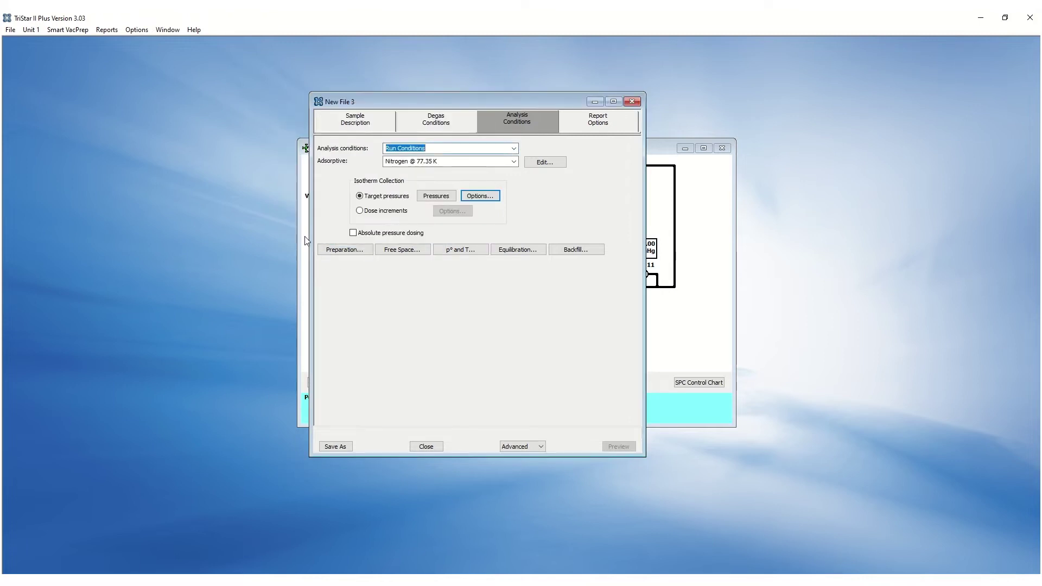
pyautogui.click(354, 234)
pyautogui.click(353, 233)
# Set evacuation rate 1.0 mmHg/s and unrestricted evacuation from 0.5 mmHg, with no leak test.
pyautogui.click(347, 251)
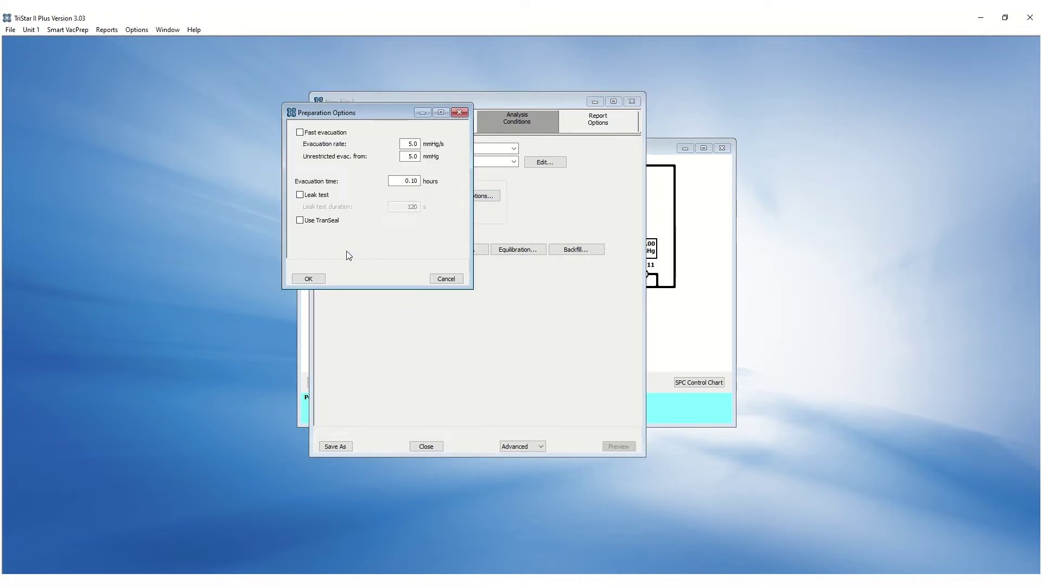
pyautogui.click(413, 144)
pyautogui.write('1')
pyautogui.press('Tab')
pyautogui.write('.5')
pyautogui.click(325, 194)
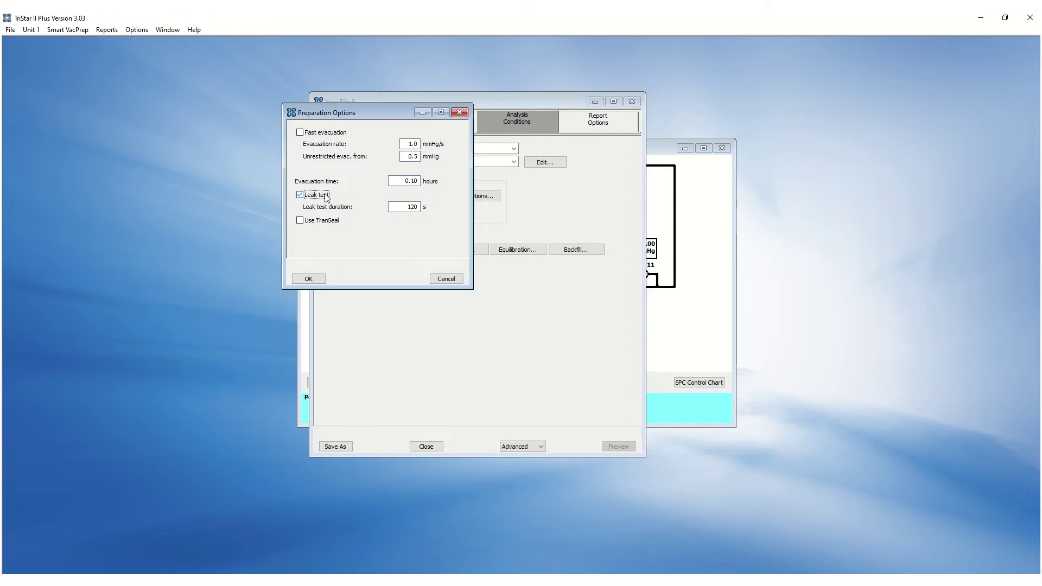
pyautogui.click(326, 195)
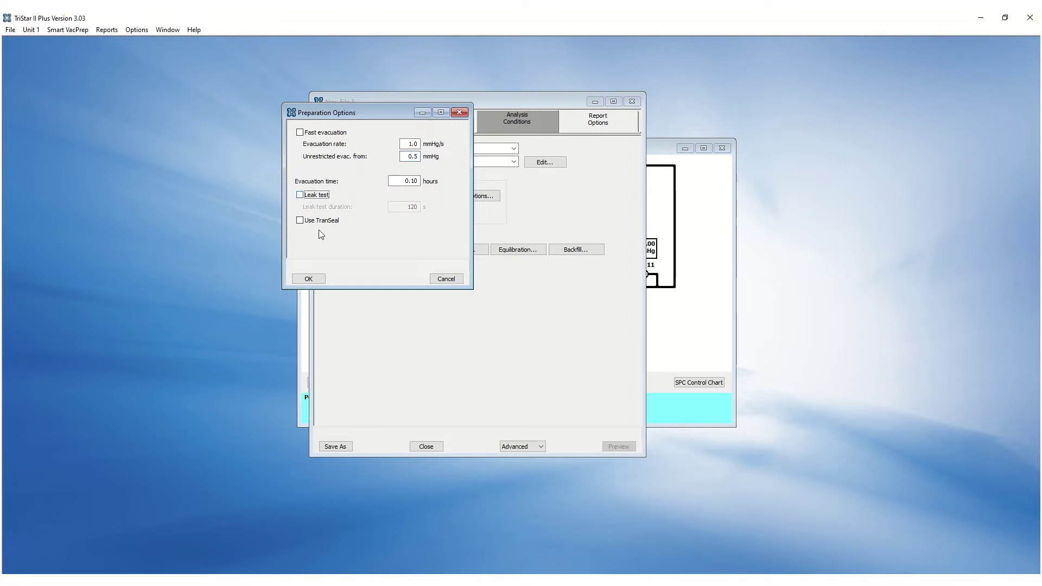
pyautogui.click(307, 279)
# Keep free space set to Measure in the free space options.
pyautogui.click(390, 251)
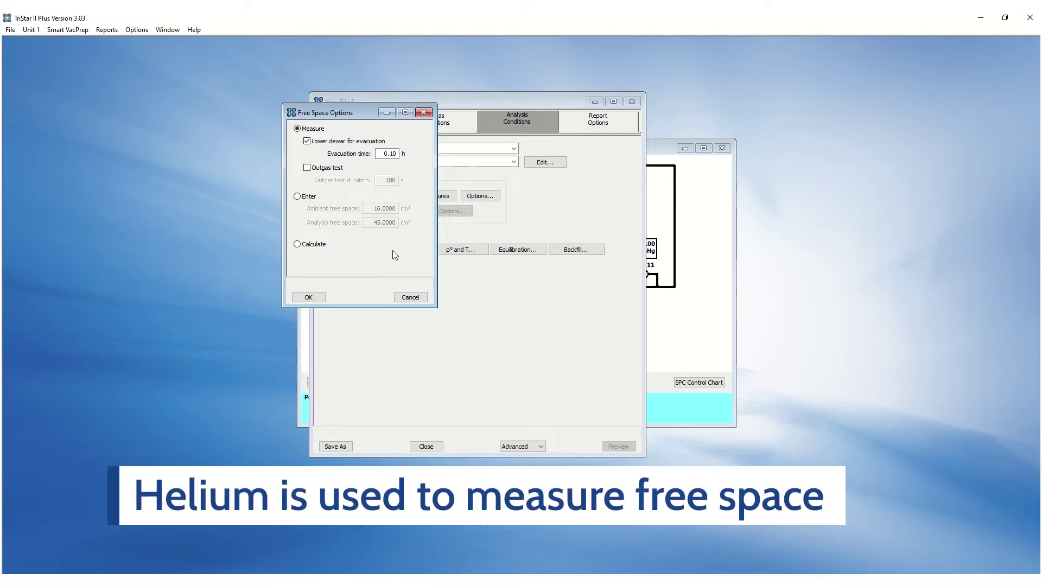
pyautogui.click(319, 247)
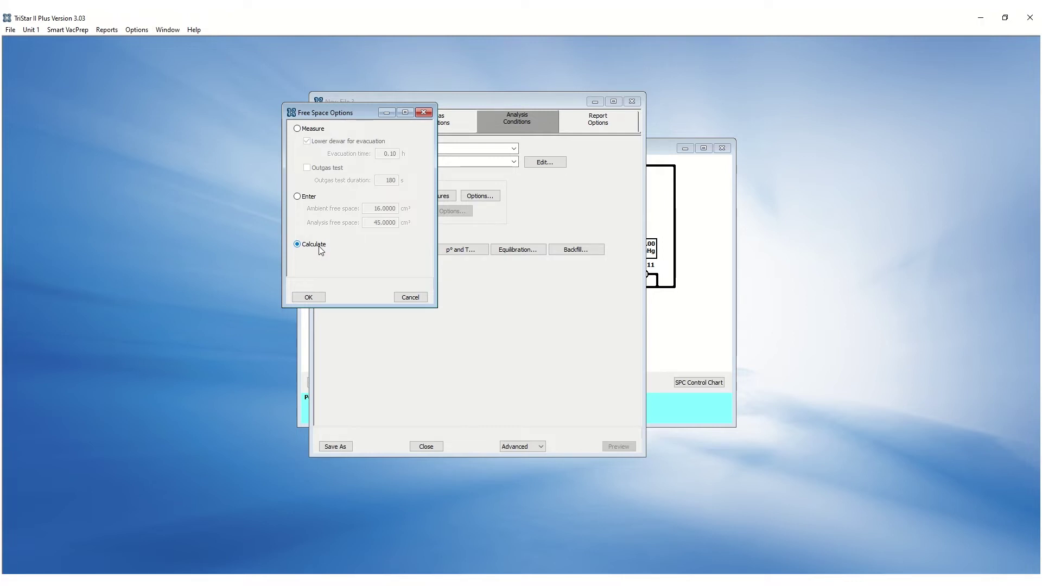
pyautogui.click(319, 130)
pyautogui.click(316, 298)
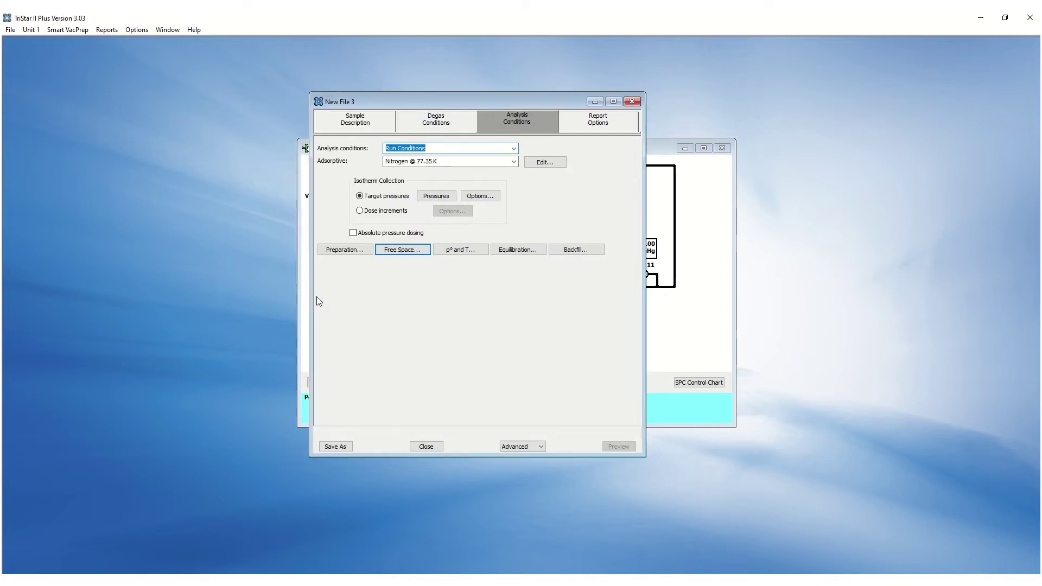
# Calculate p° from adsorptive properties at a 77.300 K bath temperature.
pyautogui.click(442, 251)
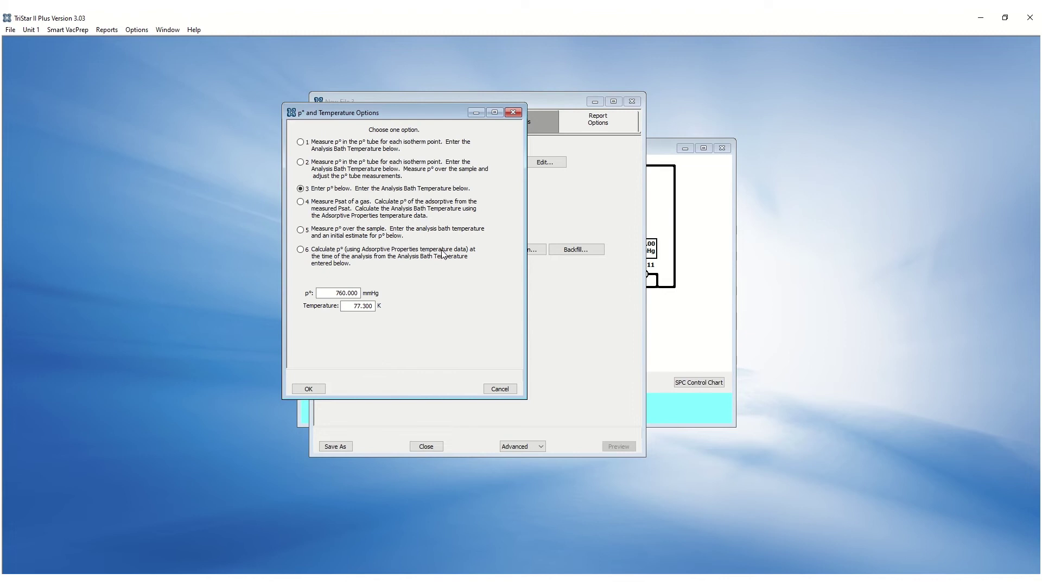
pyautogui.click(300, 143)
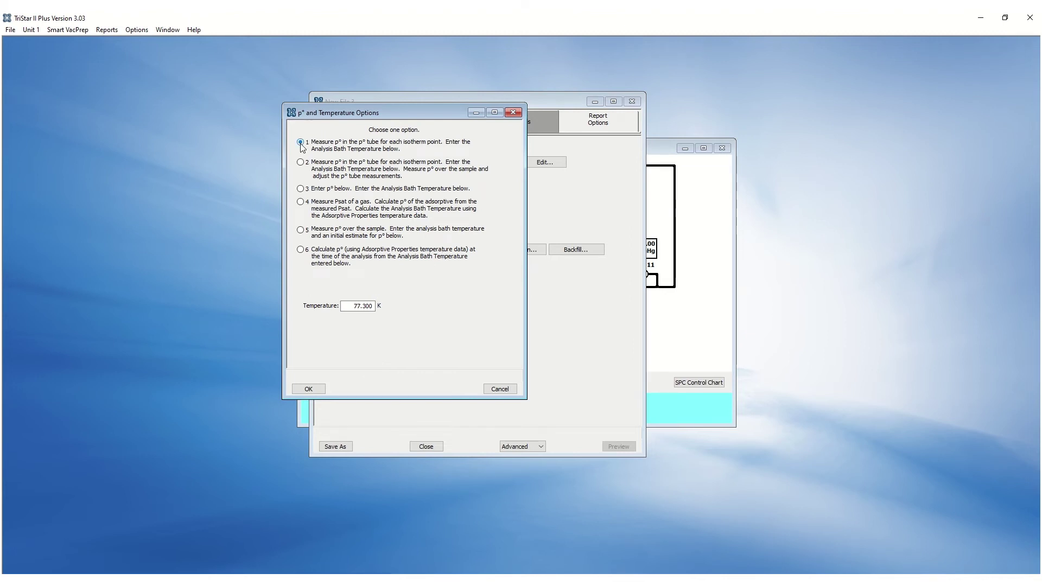
pyautogui.click(300, 189)
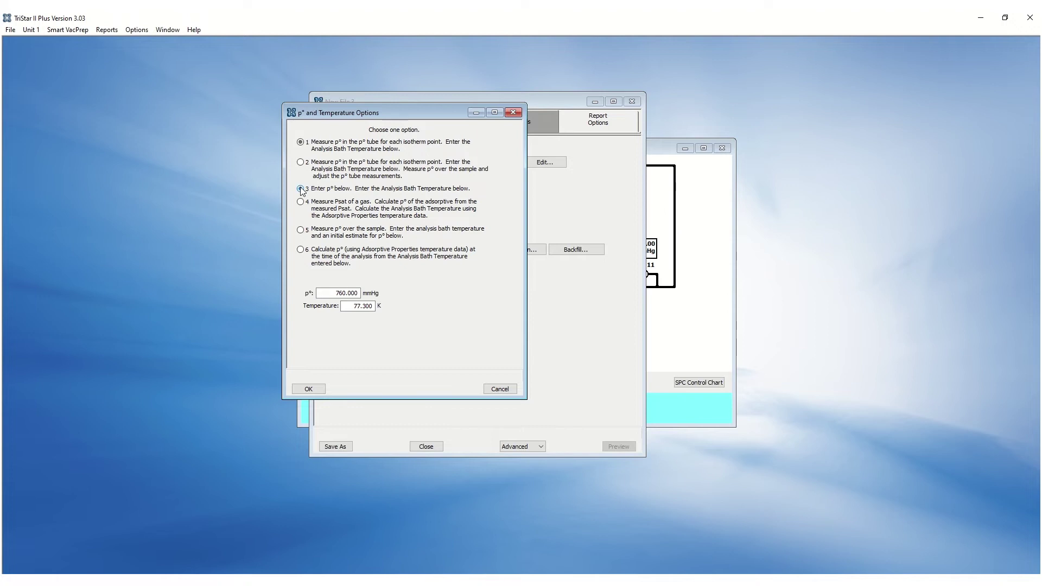
pyautogui.click(300, 250)
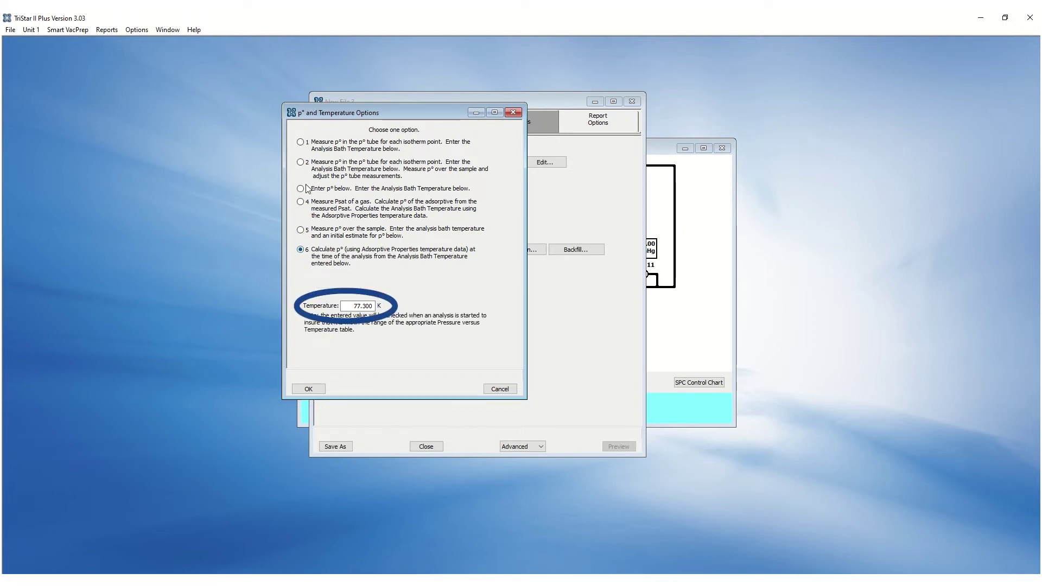
pyautogui.click(301, 142)
pyautogui.click(314, 390)
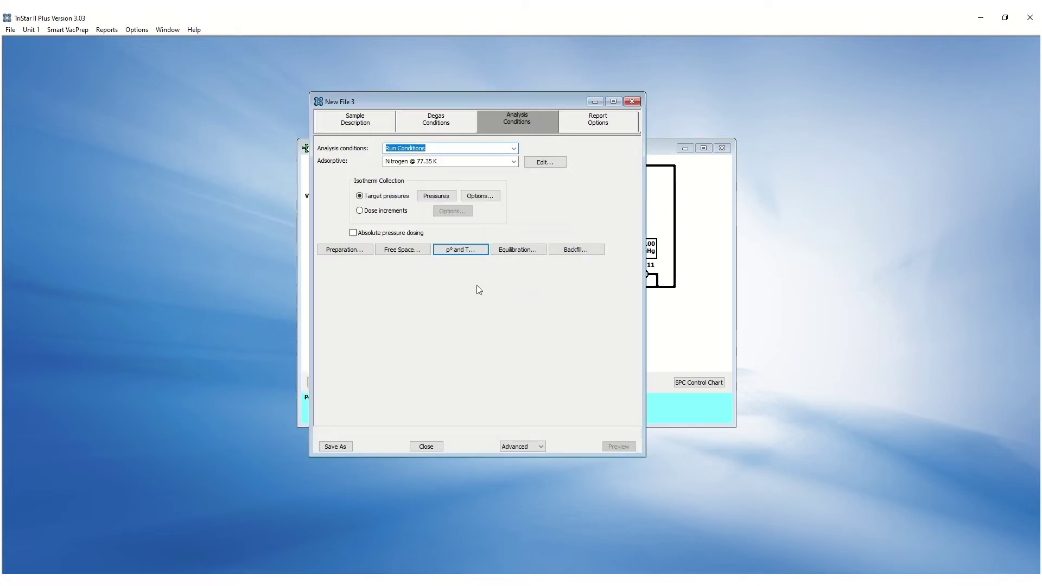
# Change the first equilibration interval to 10 s.
pyautogui.click(504, 249)
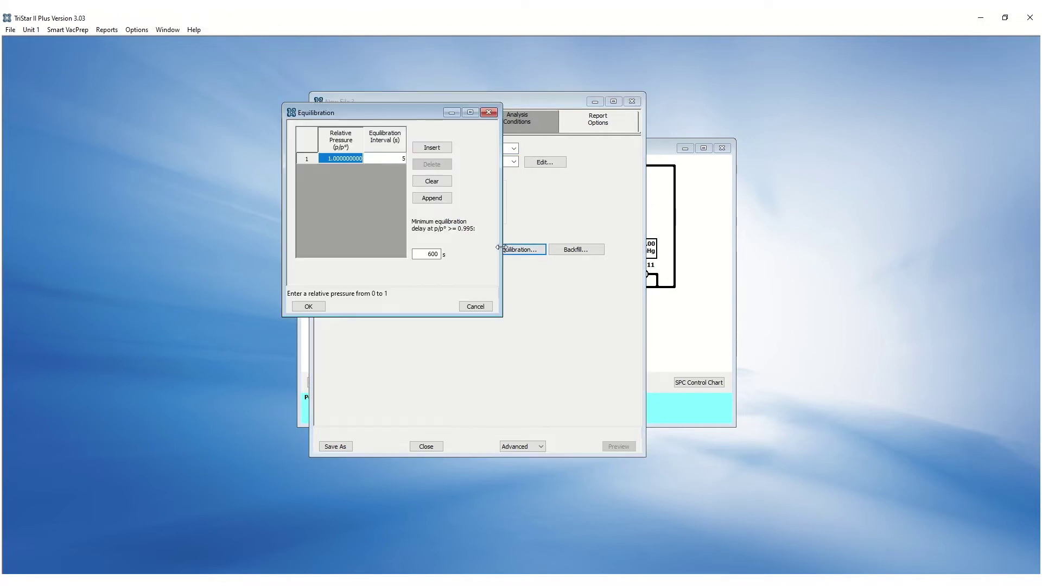
pyautogui.click(391, 159)
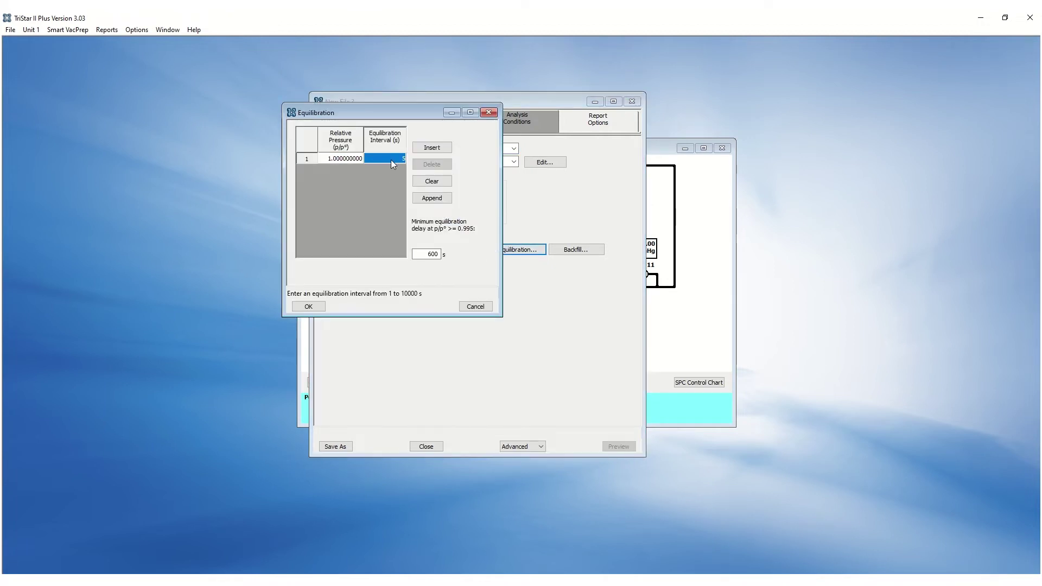
pyautogui.write('10')
# Accept the 10 s equilibration and confirm N2 backfill at analysis start and end.
pyautogui.click(308, 306)
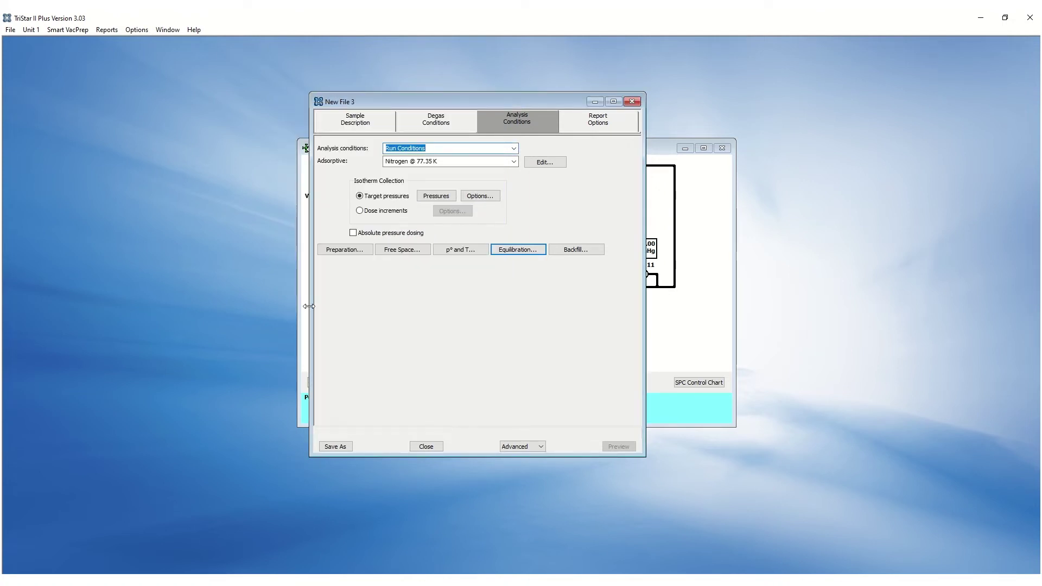
pyautogui.click(579, 251)
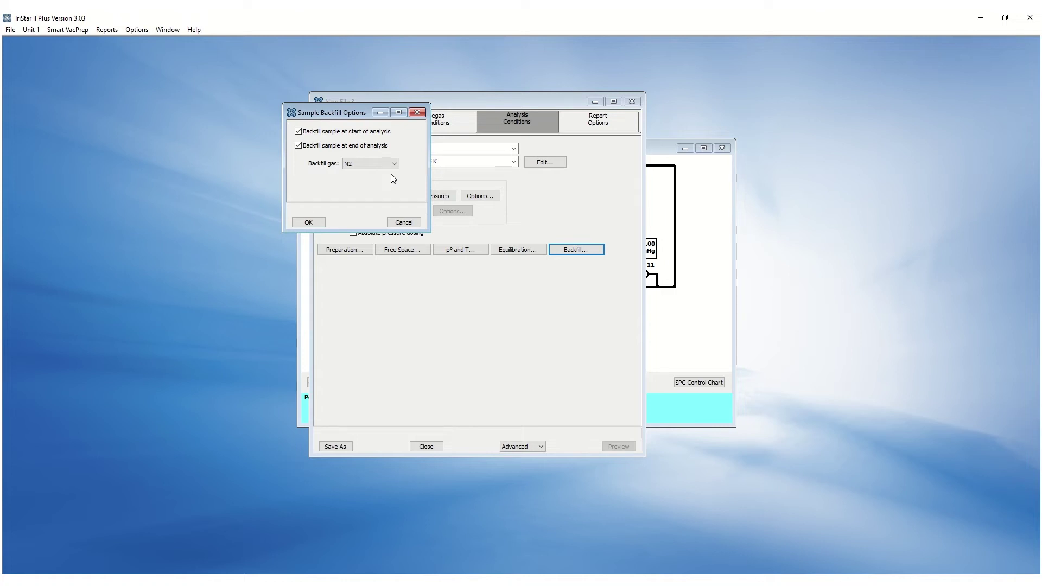
pyautogui.press('Return')
pyautogui.click(585, 119)
pyautogui.click(315, 222)
# Include the Summary, Isotherm and BET reports.
pyautogui.click(585, 117)
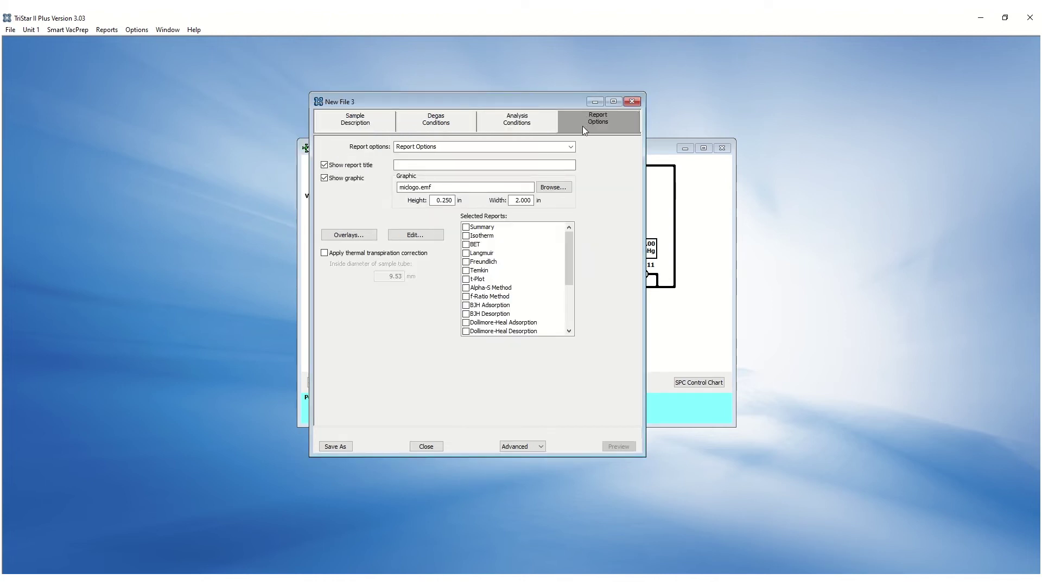
pyautogui.click(465, 227)
pyautogui.click(465, 236)
pyautogui.click(467, 253)
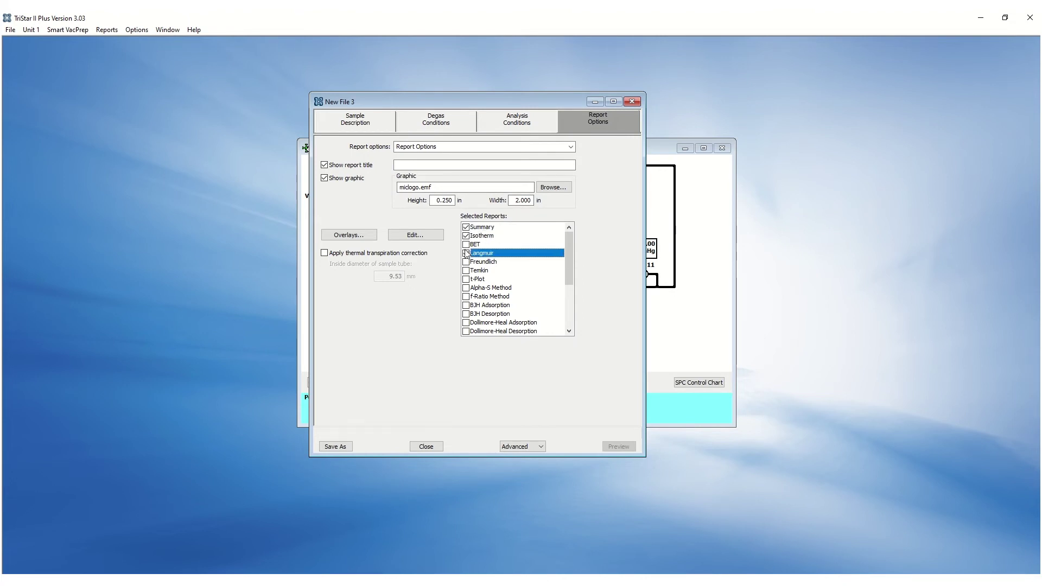
pyautogui.click(466, 245)
# Deselect every item in the Summary report options.
pyautogui.click(479, 228)
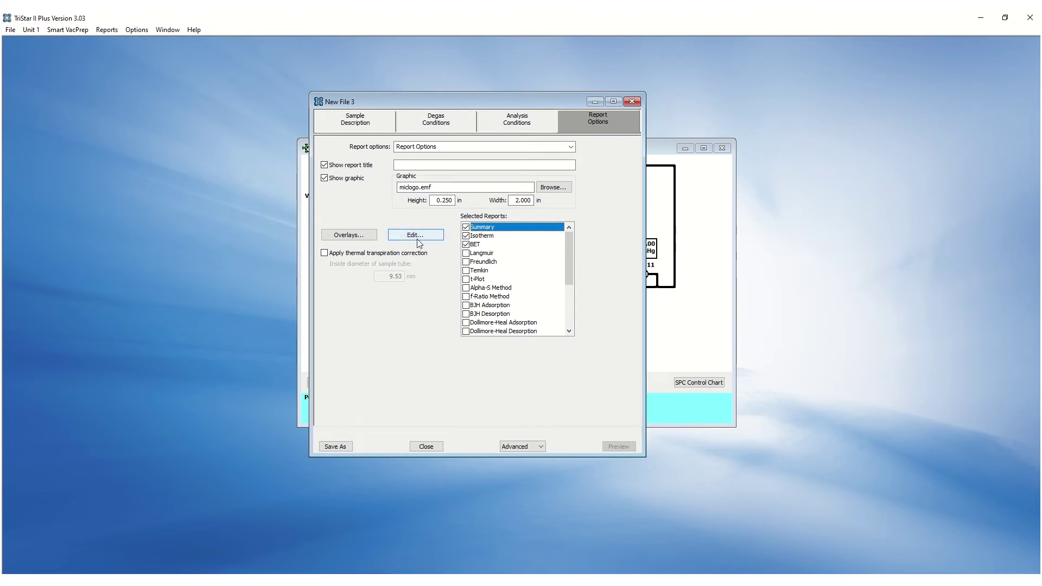
pyautogui.click(417, 236)
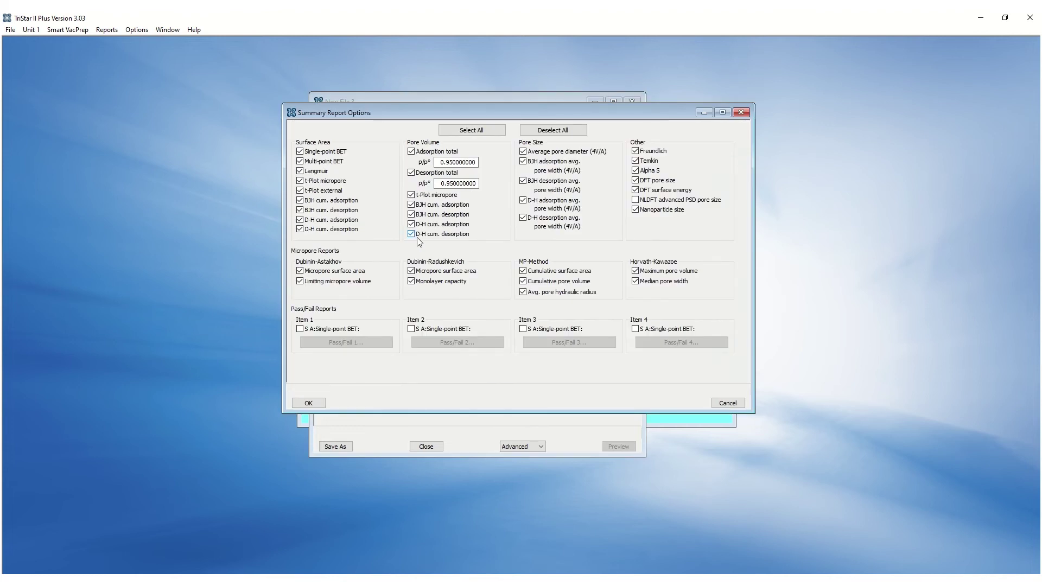
pyautogui.click(552, 131)
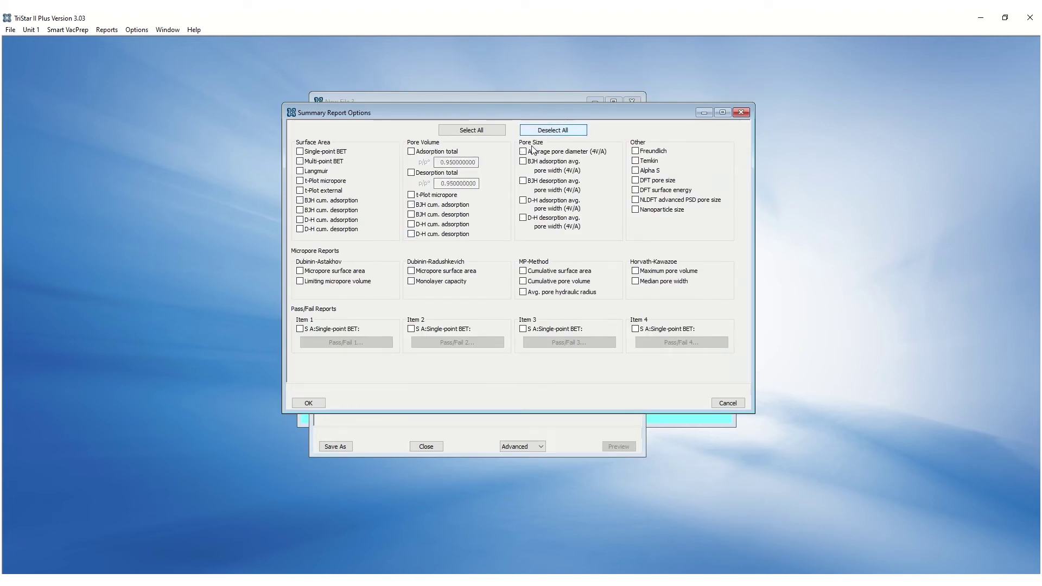
pyautogui.click(308, 403)
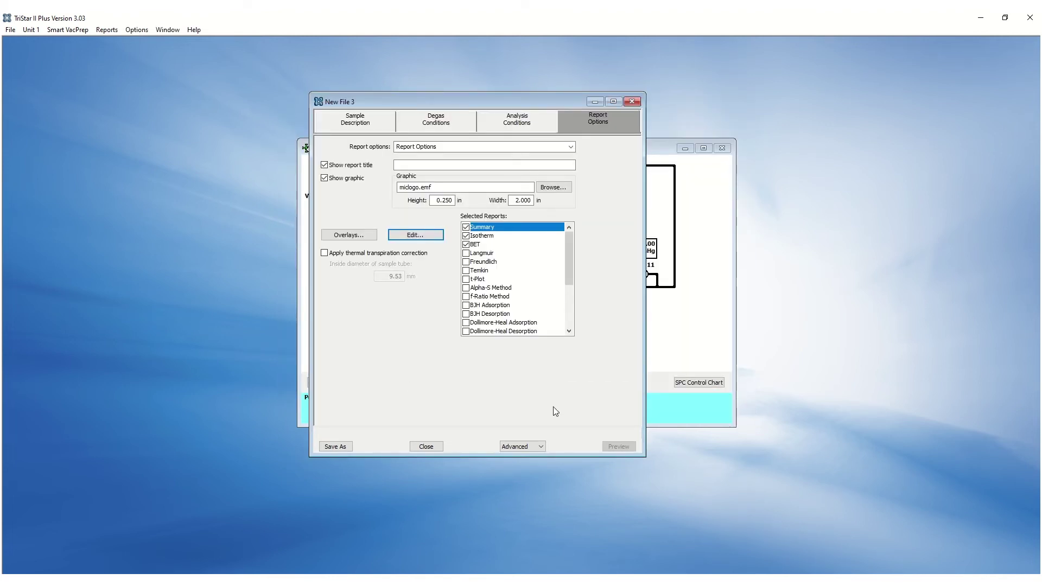
pyautogui.click(336, 446)
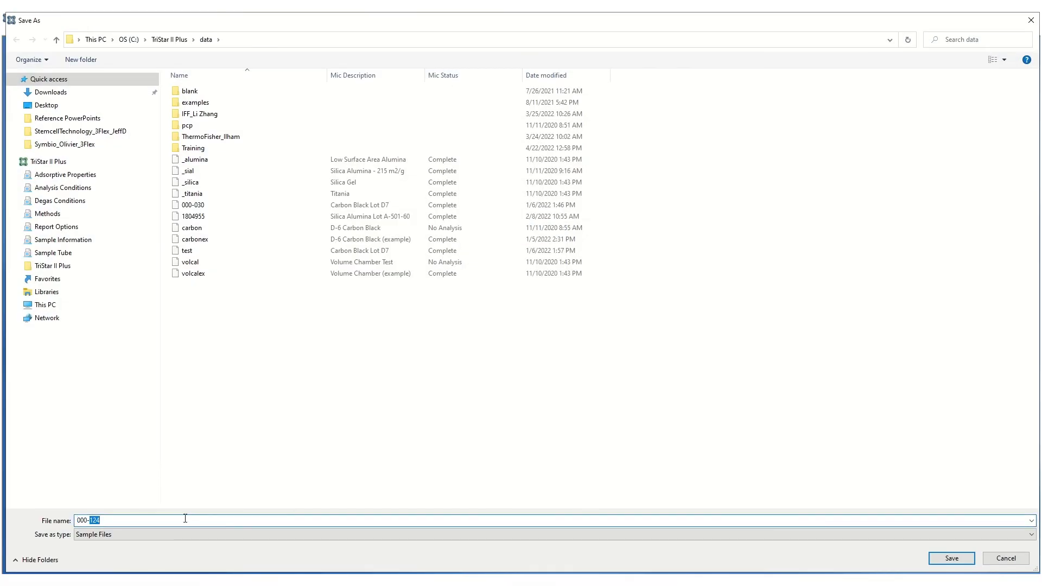
# Save the sample file as demo.SMP in the data folder.
pyautogui.write('demo')
pyautogui.click(949, 558)
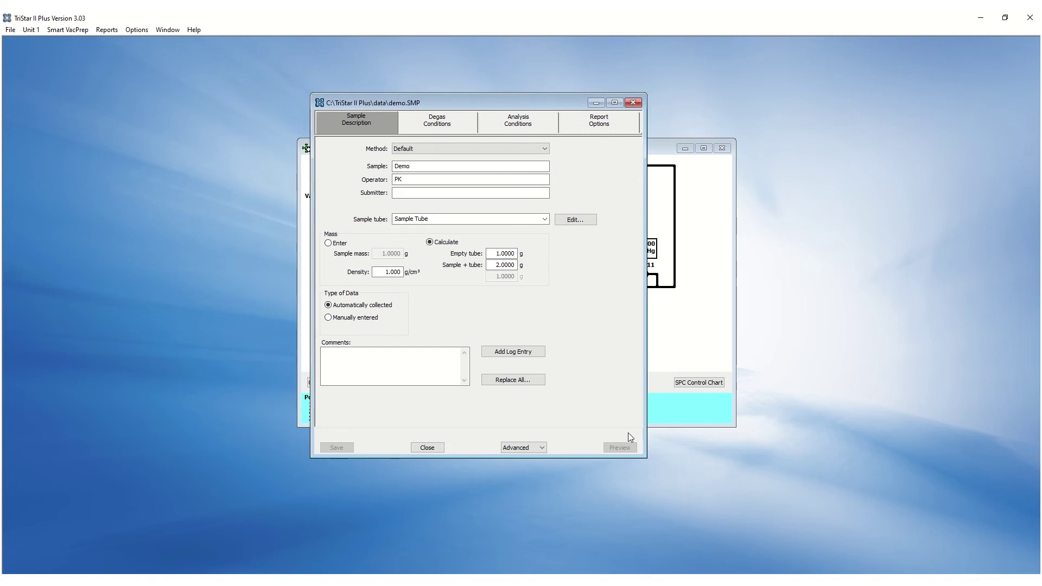
# Save demo as a method in the Methods library.
pyautogui.click(10, 29)
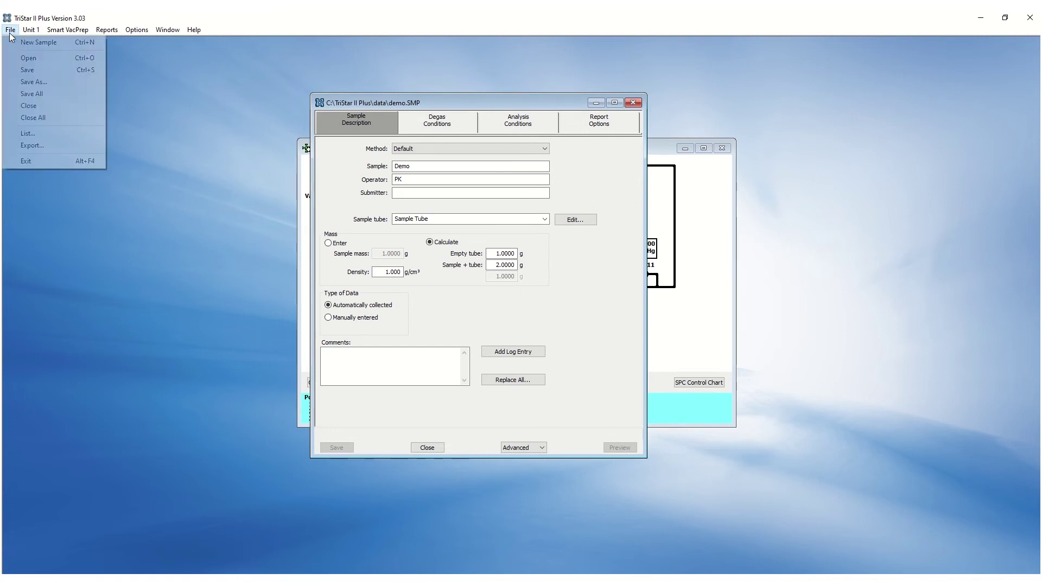
pyautogui.click(30, 82)
pyautogui.click(113, 535)
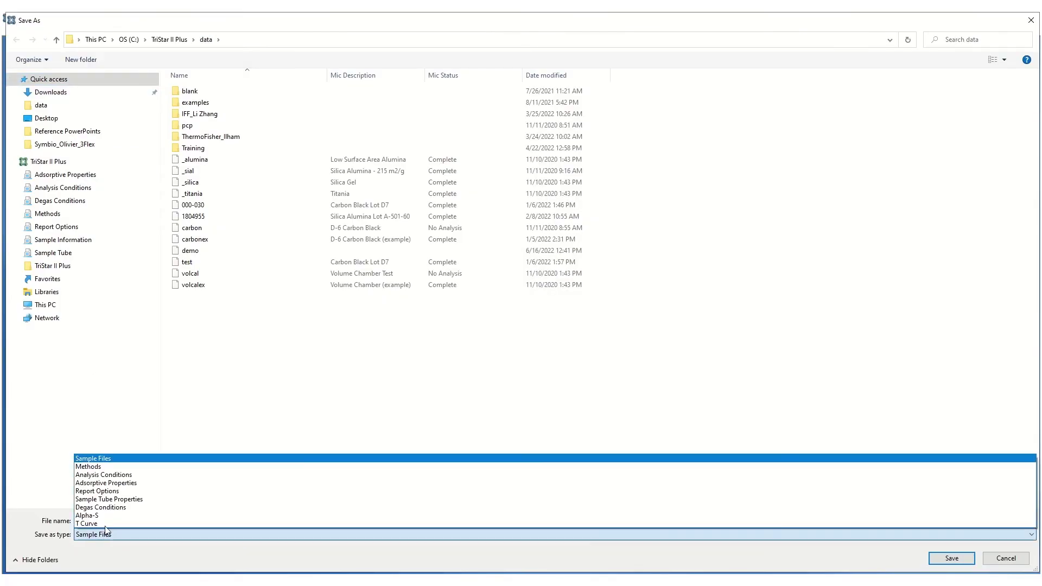
pyautogui.click(112, 467)
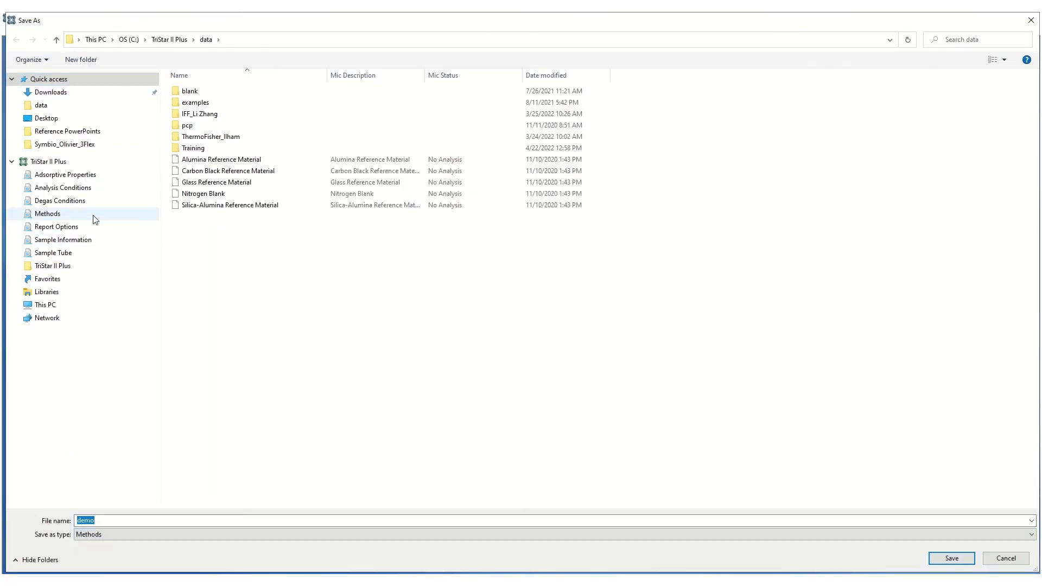
pyautogui.click(58, 215)
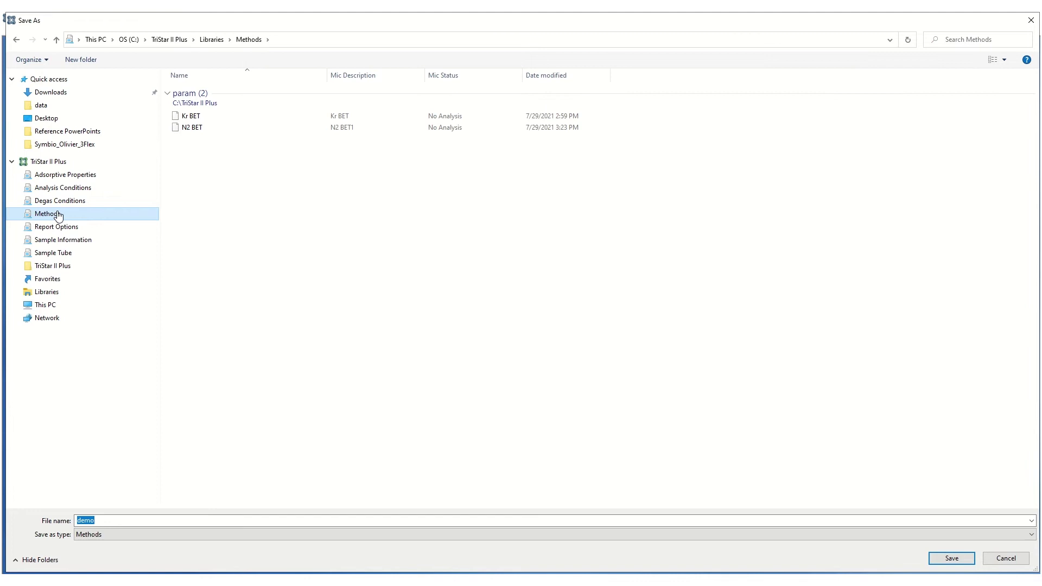
pyautogui.click(951, 558)
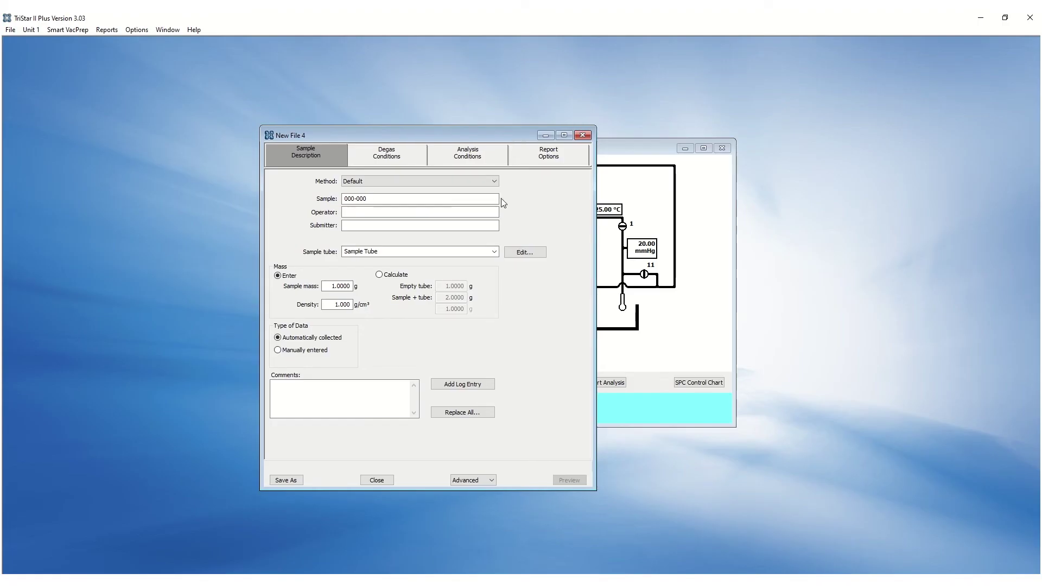
# Apply the Demo method to New File 4.
pyautogui.click(494, 182)
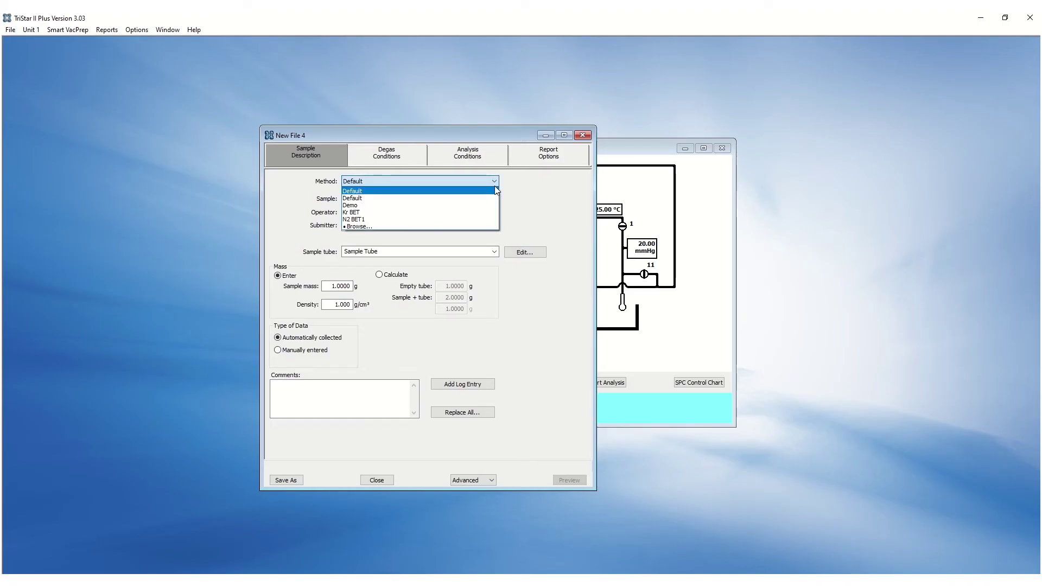
pyautogui.click(475, 206)
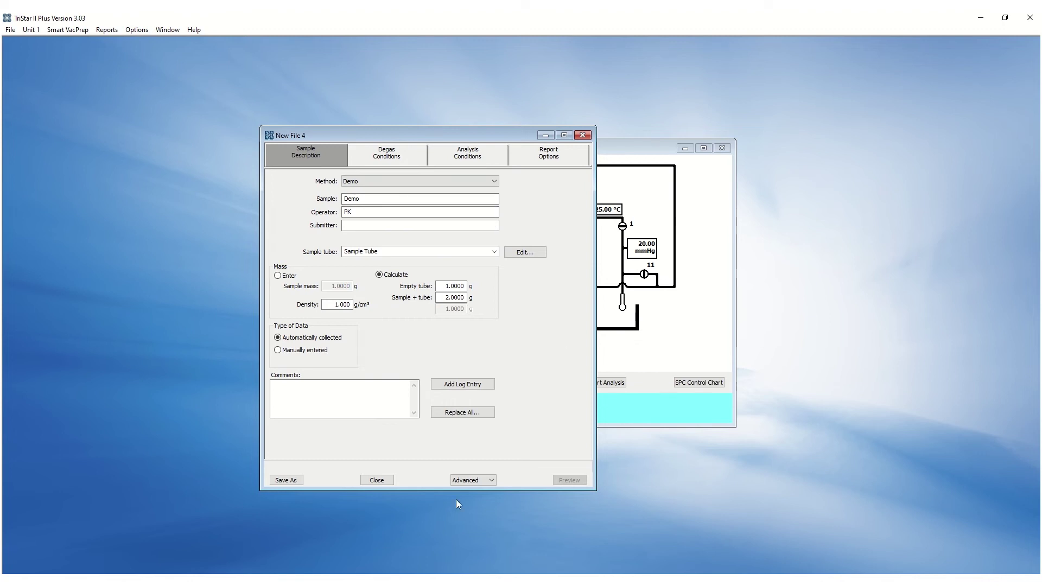
pyautogui.click(463, 413)
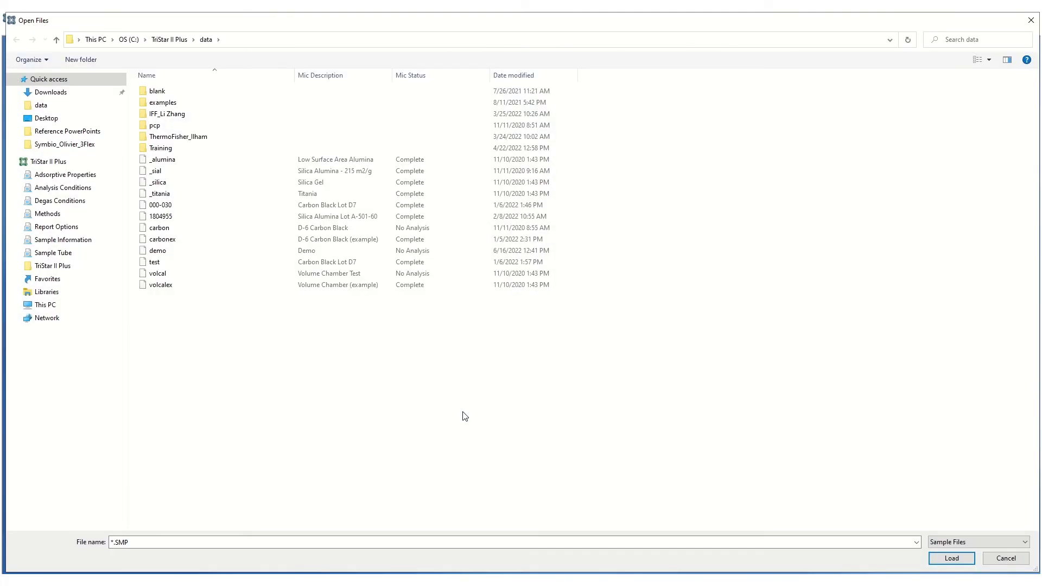
# Load the _alumina sample data into the new sample.
pyautogui.doubleClick(182, 162)
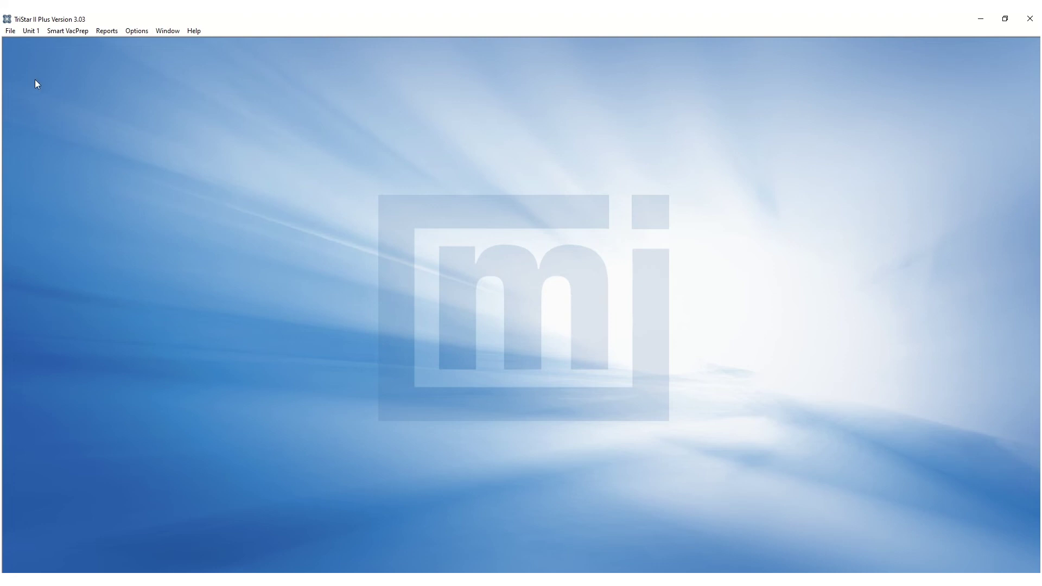
# Start a new sample file and bring up its sample tube settings.
pyautogui.click(10, 31)
pyautogui.click(22, 42)
pyautogui.click(317, 212)
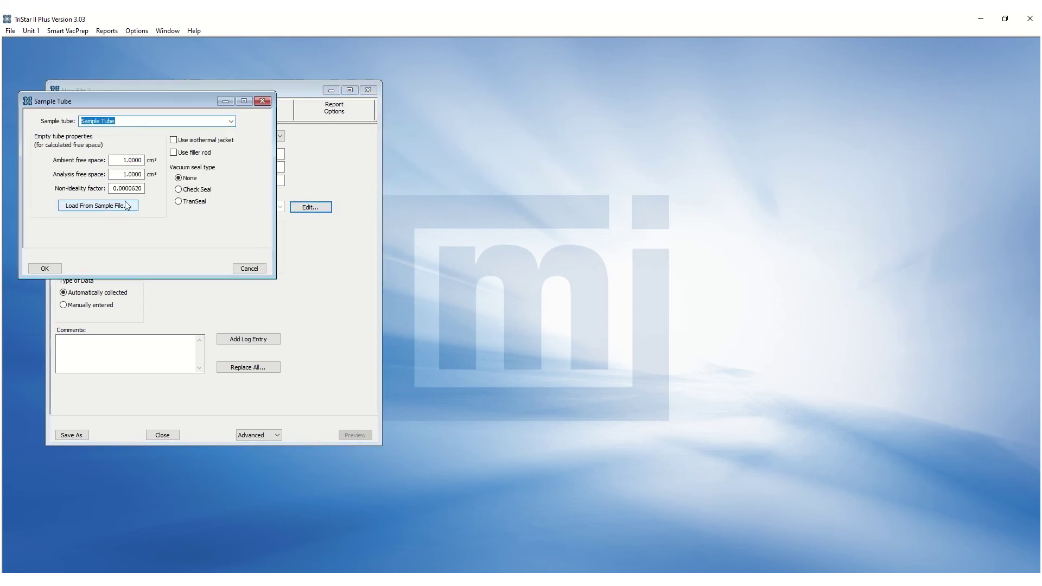
pyautogui.moveTo(168, 107); pyautogui.dragTo(434, 164)
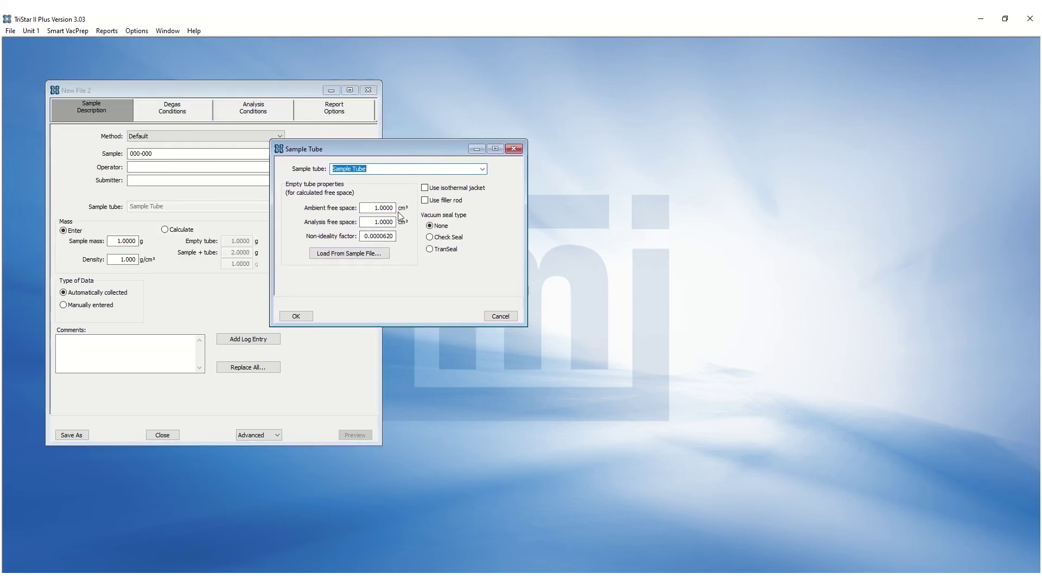
# Load free spaces from the Nitrogen Blank 507 Port 1 example, name the tube 'Blank tube example 1', enable isothermal jacket and filler rod.
pyautogui.click(389, 255)
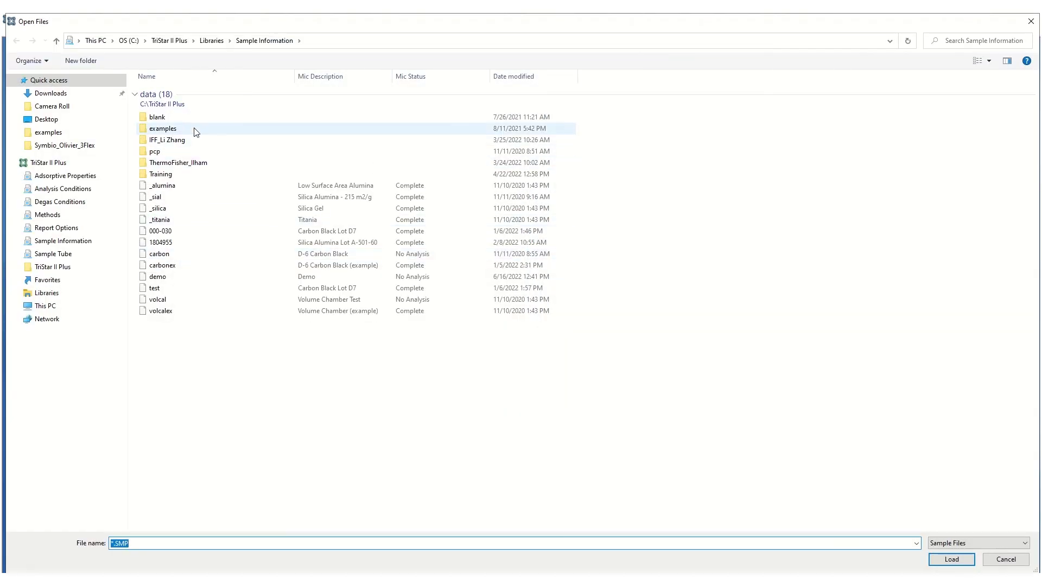
pyautogui.doubleClick(192, 129)
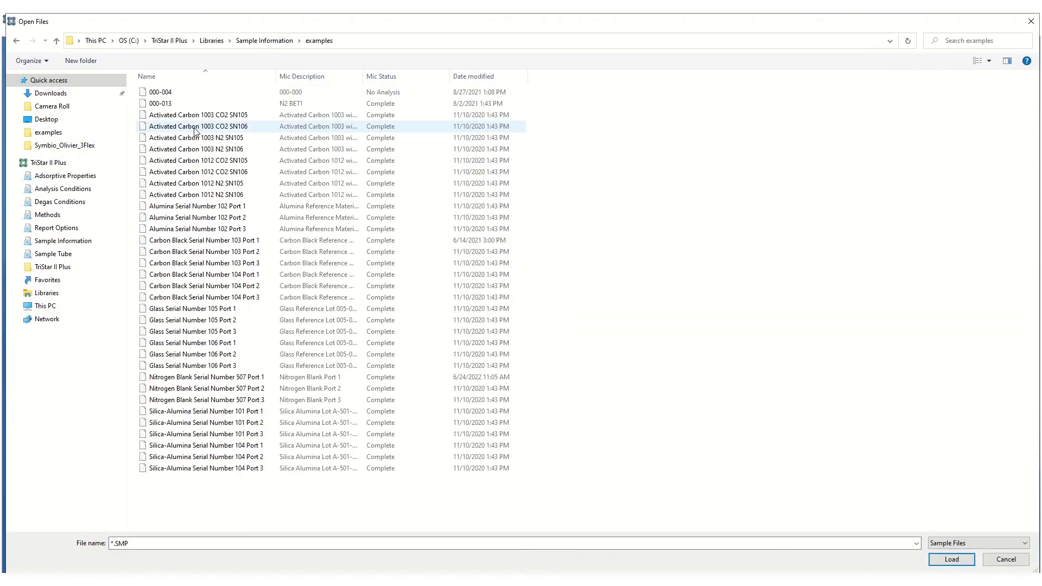
pyautogui.doubleClick(183, 376)
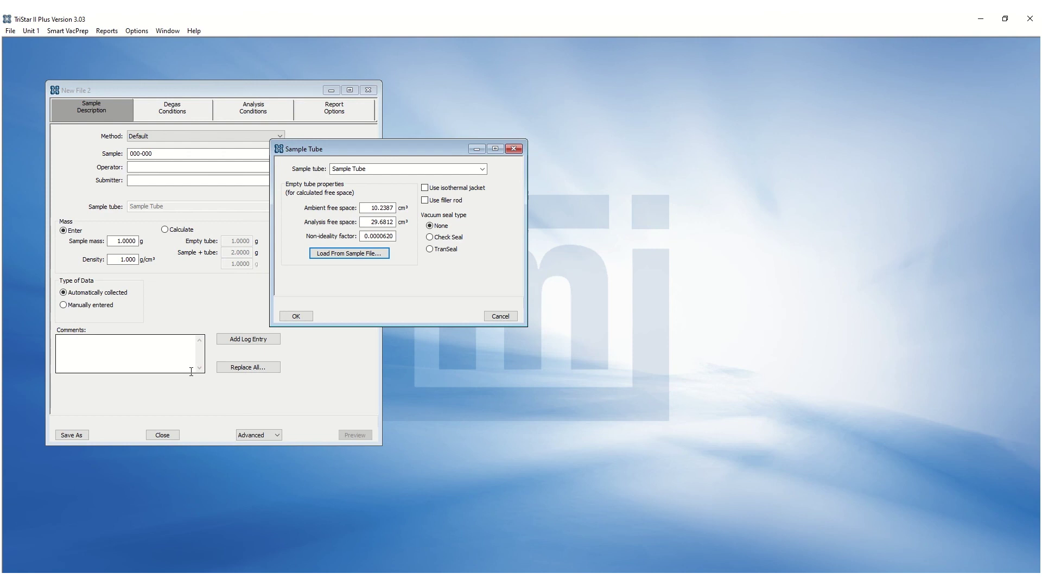
pyautogui.tripleClick(380, 168)
pyautogui.write('Blank tube example 1')
pyautogui.click(426, 189)
pyautogui.click(426, 202)
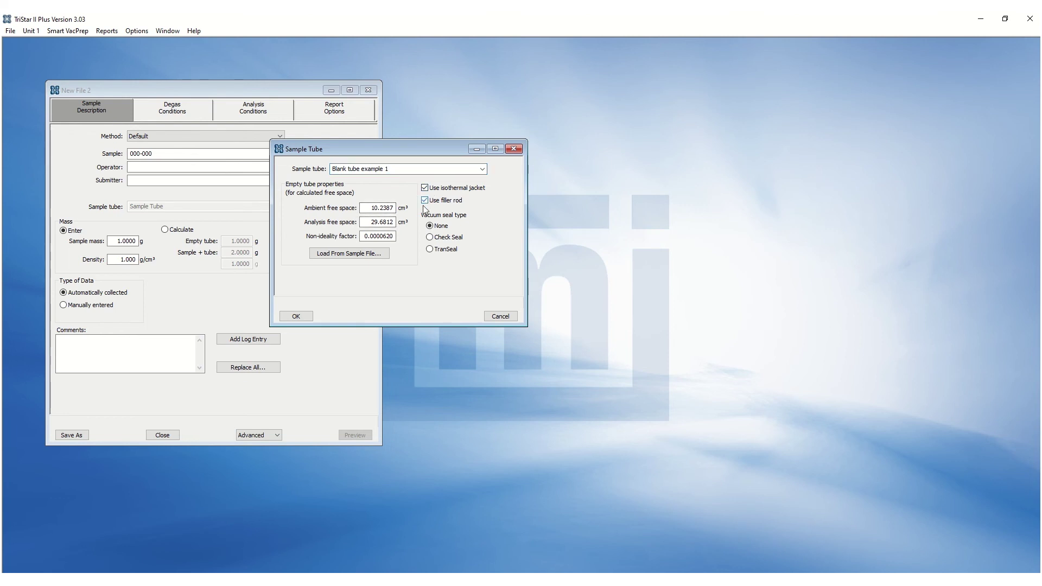
pyautogui.click(300, 319)
# Save 'blank tube example 1' as a Sample Tube Properties file in the Sample Tube folder.
pyautogui.click(10, 31)
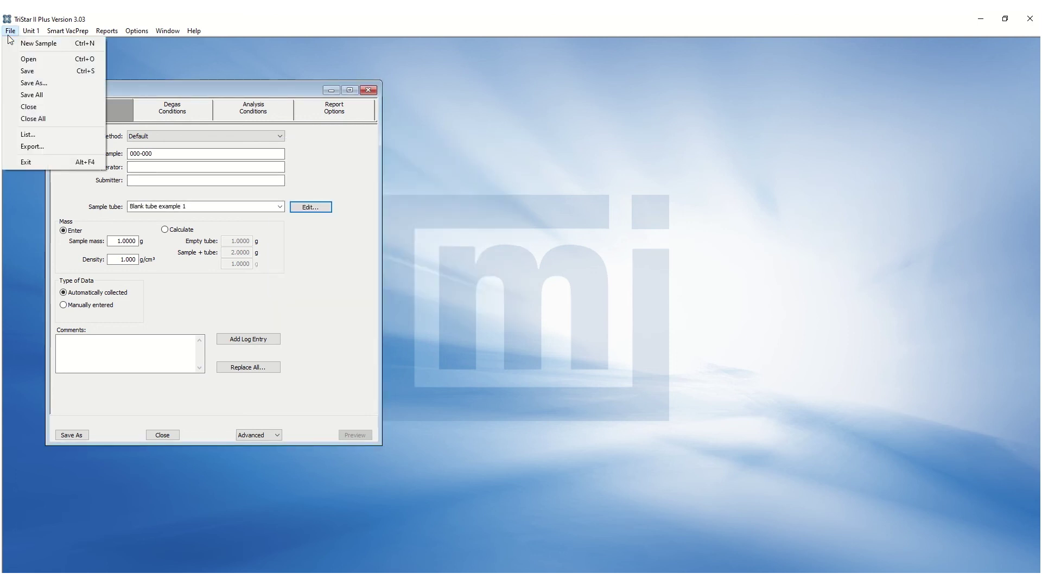
pyautogui.click(32, 83)
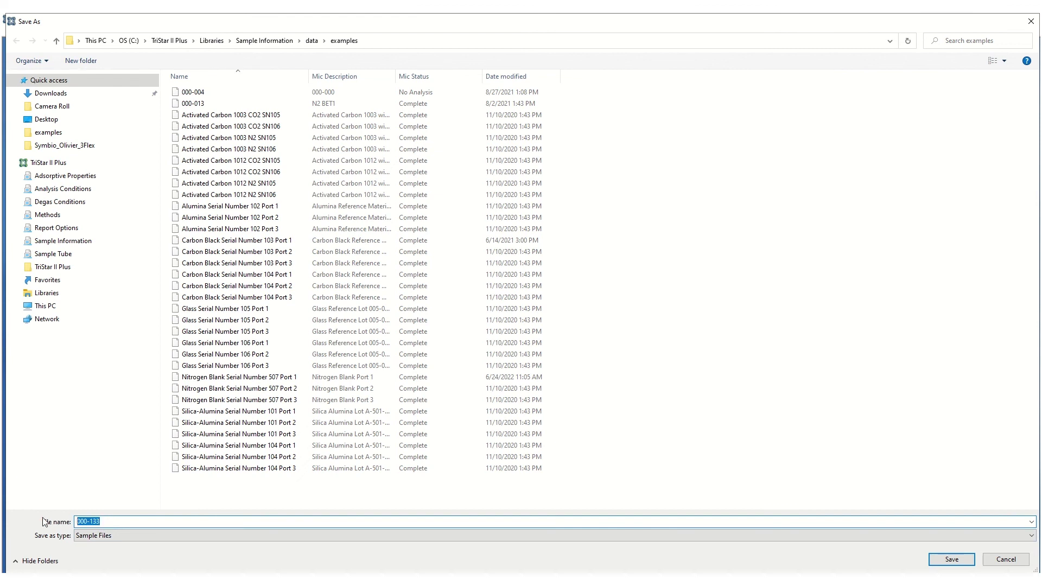
pyautogui.write('blank tube example 1')
pyautogui.click(149, 536)
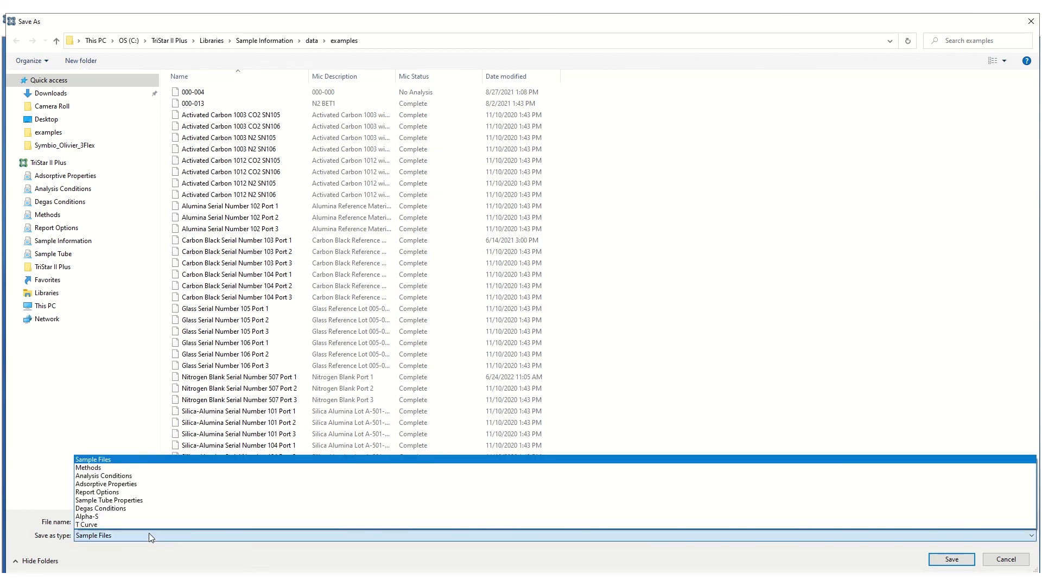
pyautogui.click(152, 500)
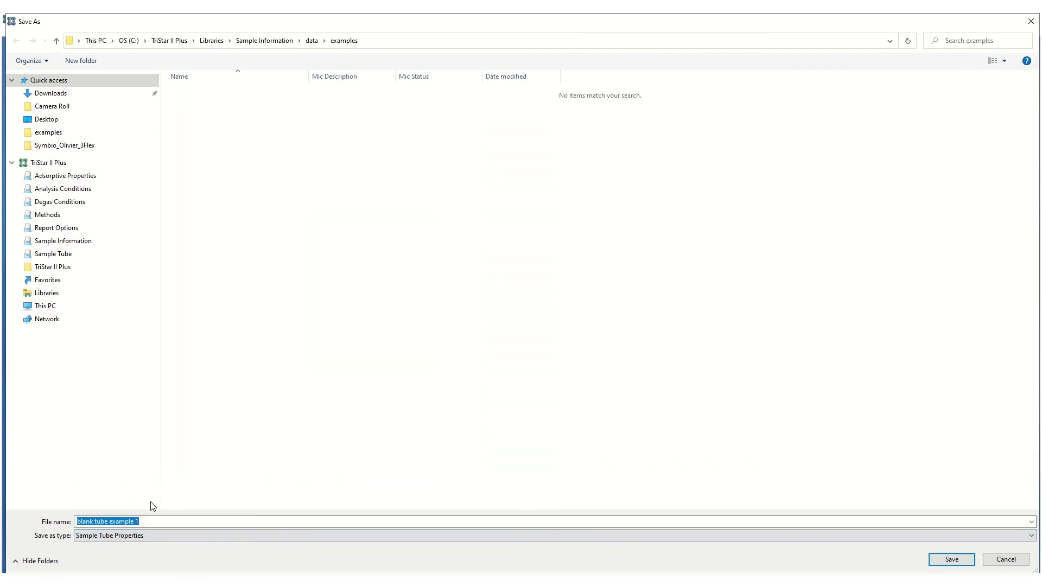
pyautogui.click(63, 260)
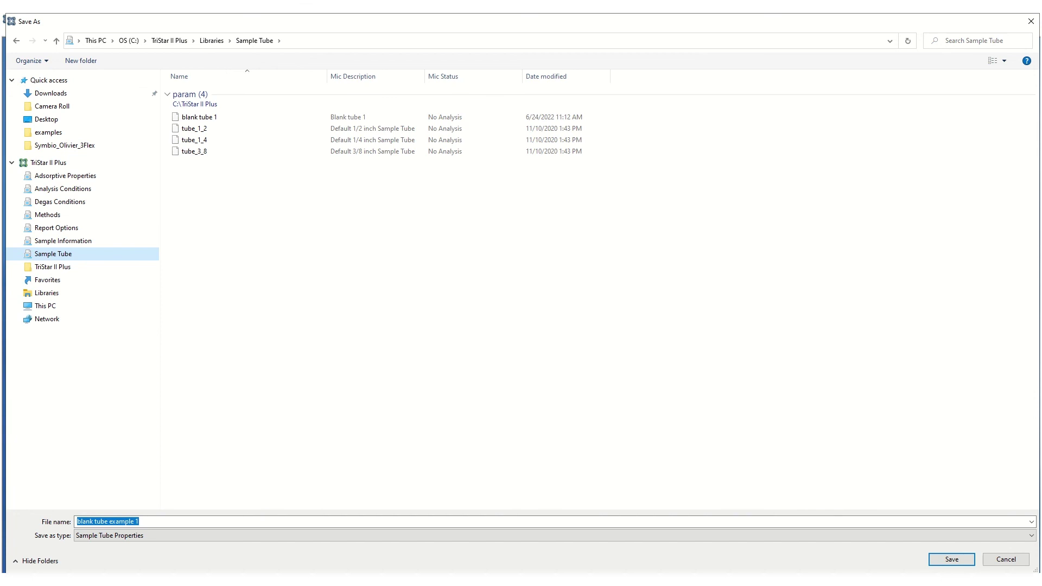
pyautogui.click(943, 560)
# Create a new sample named 'Calculate free space example' using tube Blank tube example 1.
pyautogui.click(12, 29)
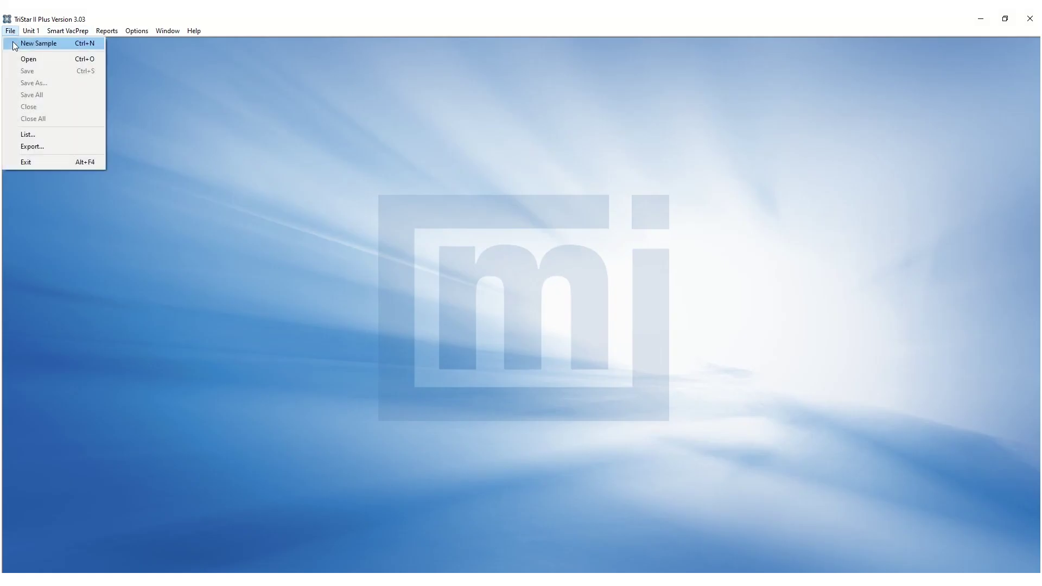
pyautogui.click(15, 46)
pyautogui.moveTo(240, 159); pyautogui.dragTo(342, 133)
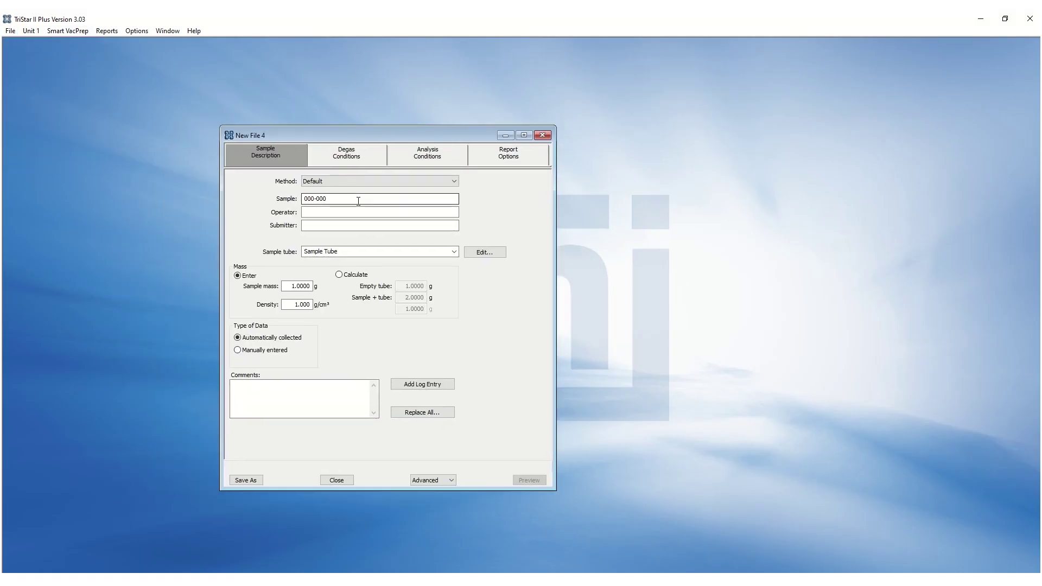
pyautogui.moveTo(358, 201); pyautogui.dragTo(189, 187)
pyautogui.write('Calculate free space examl')
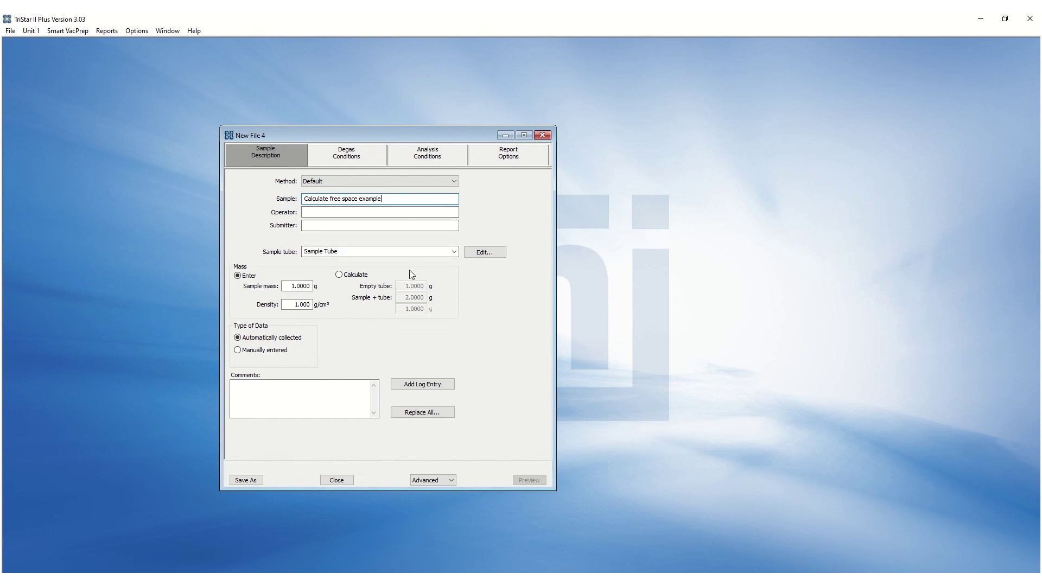
pyautogui.click(454, 253)
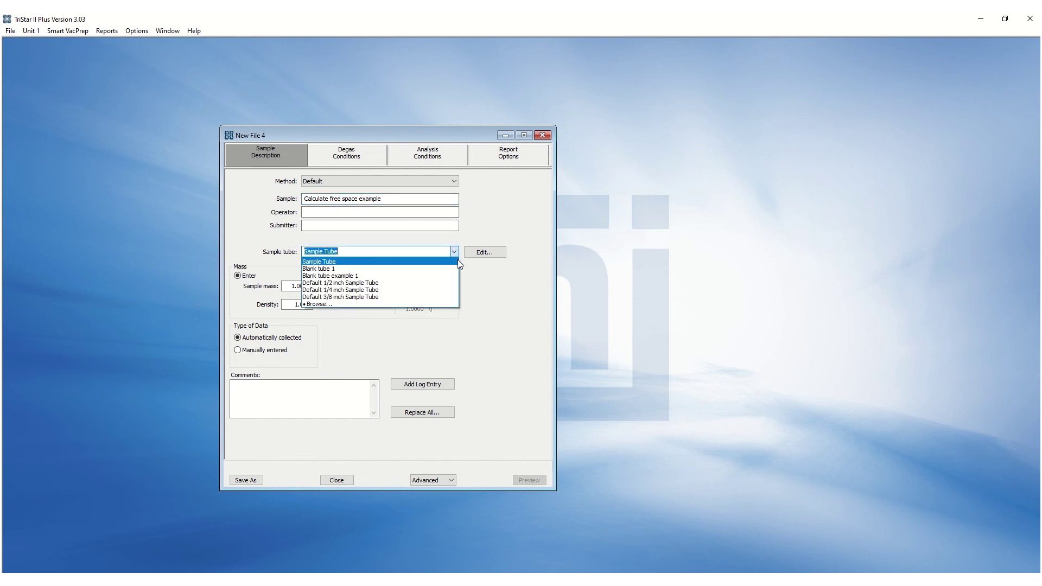
pyautogui.click(455, 276)
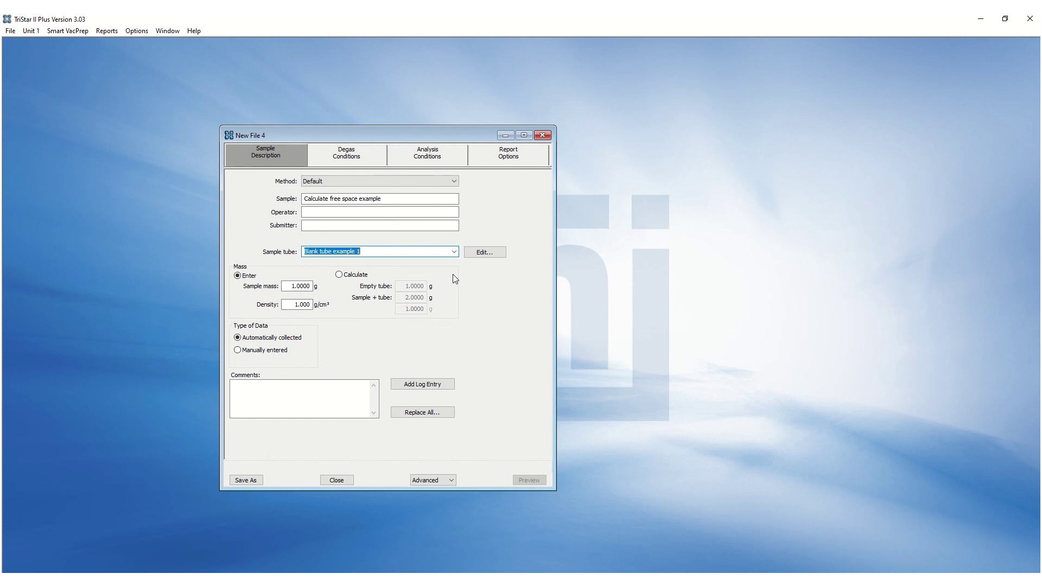
# Calculate sample mass from tube weights 28.6025 g and 29.1094 g, with density 2.1.
pyautogui.click(354, 275)
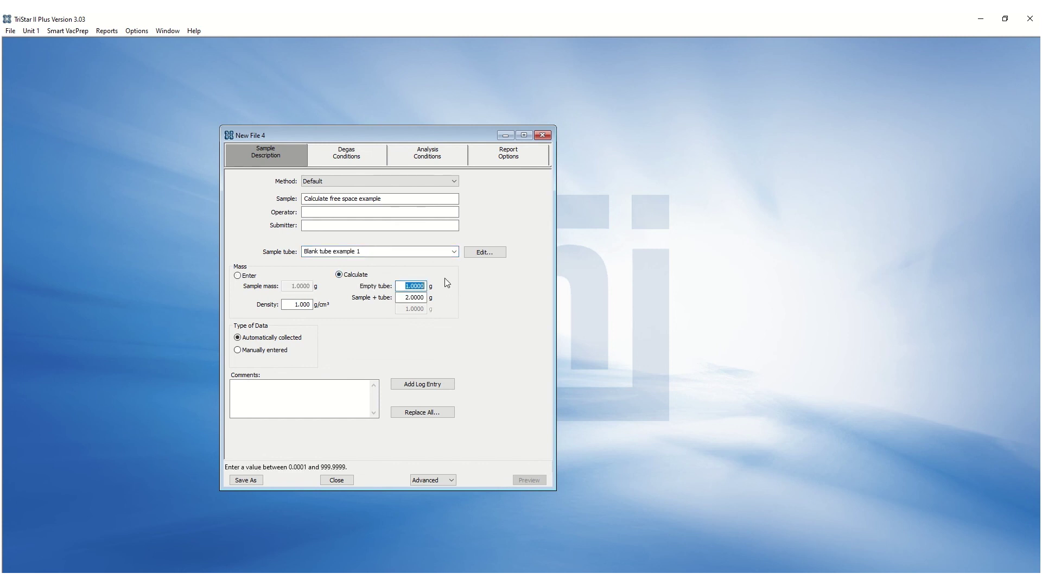
pyautogui.write('28.6025')
pyautogui.press('Tab')
pyautogui.write('29.1094')
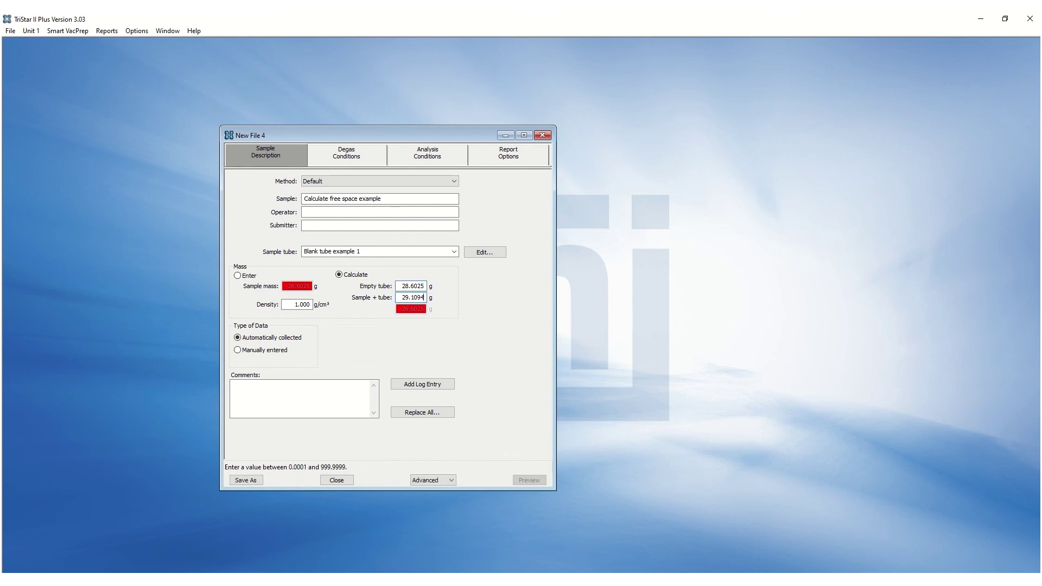
pyautogui.press('Tab')
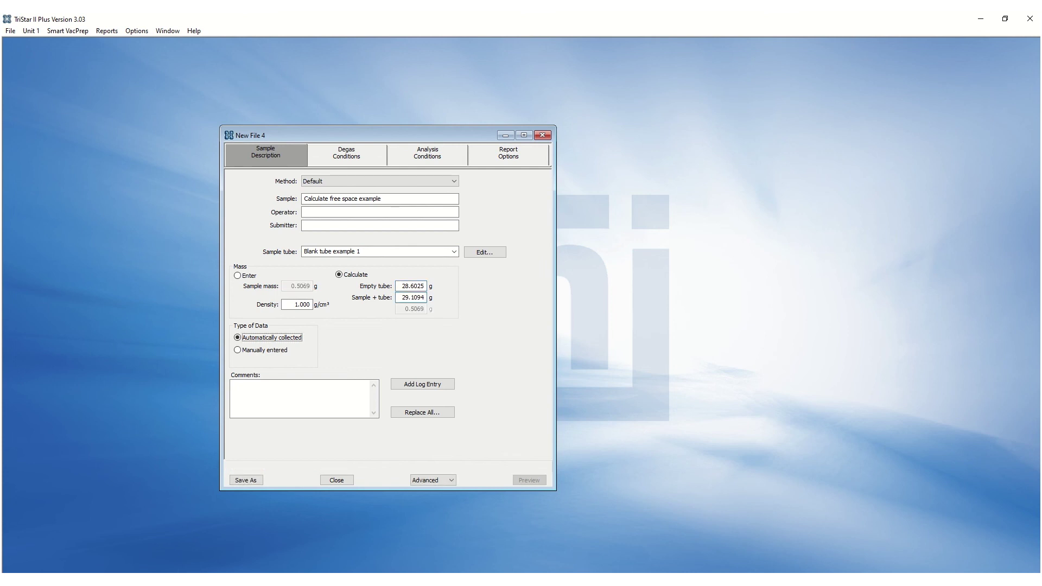
pyautogui.click(297, 304)
pyautogui.write('2.1')
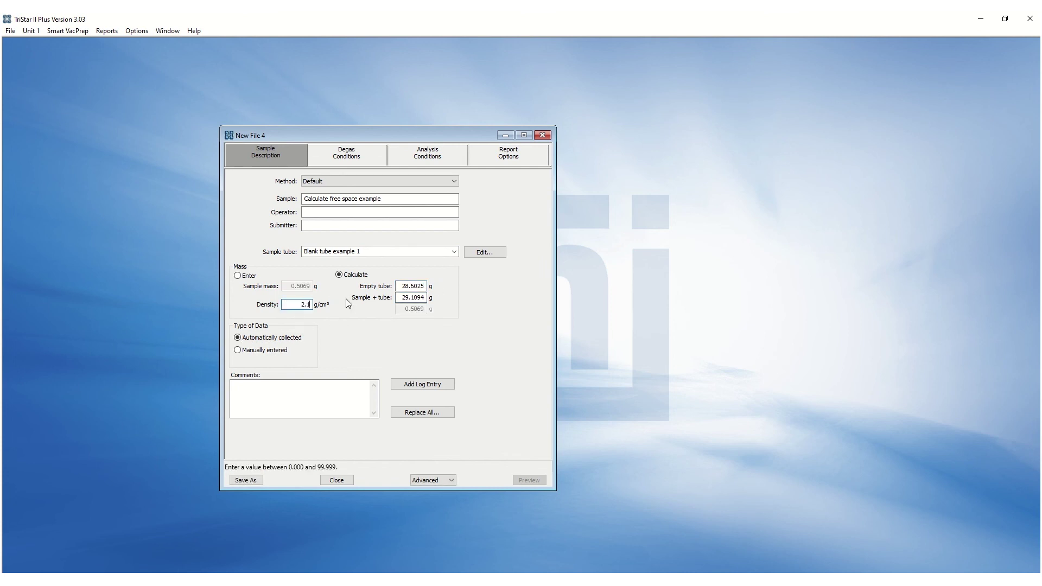
pyautogui.click(333, 387)
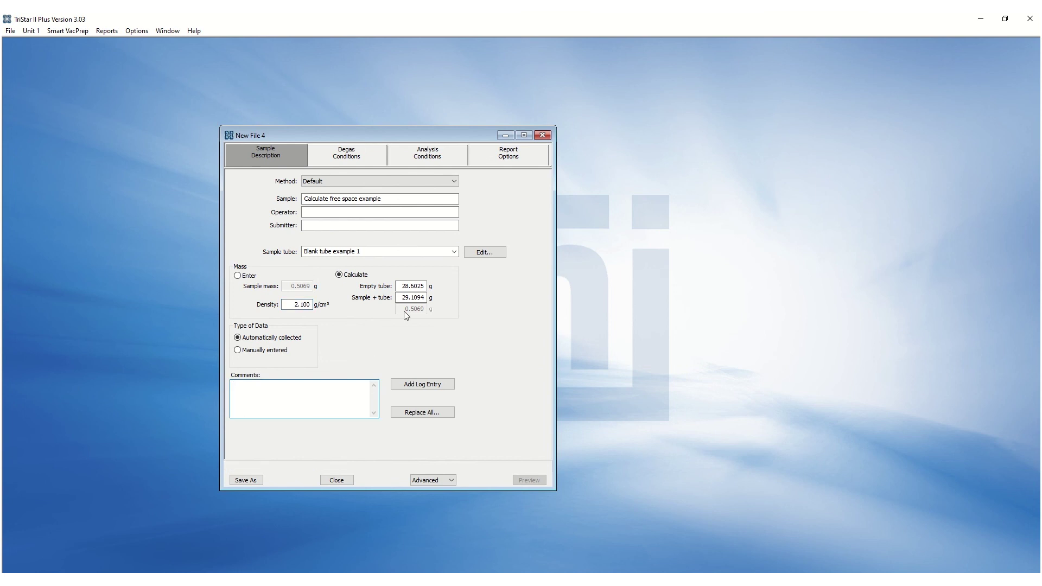
pyautogui.click(437, 152)
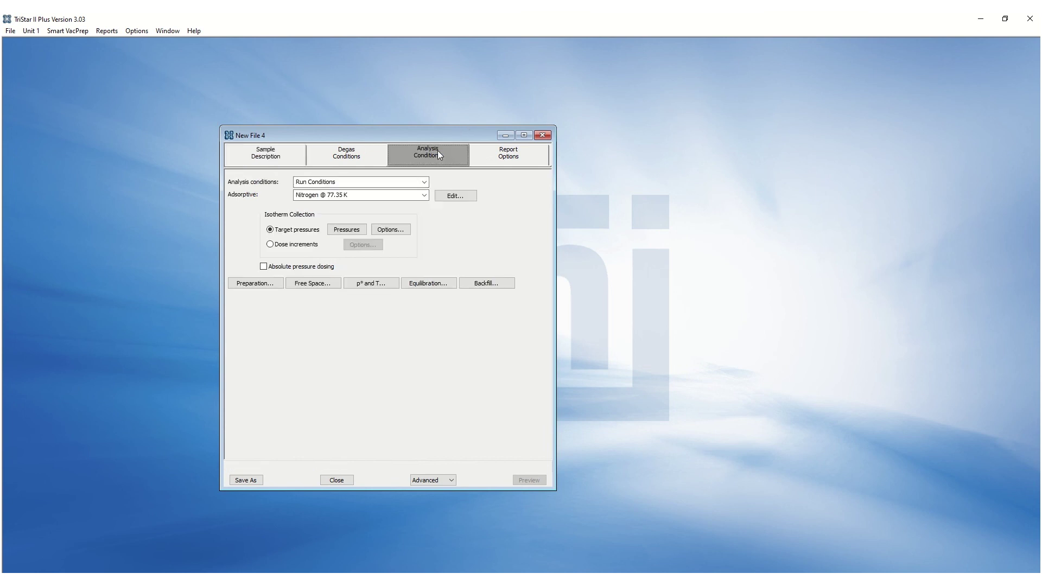
# Switch the sample's free space option from measured to Calculate.
pyautogui.click(326, 284)
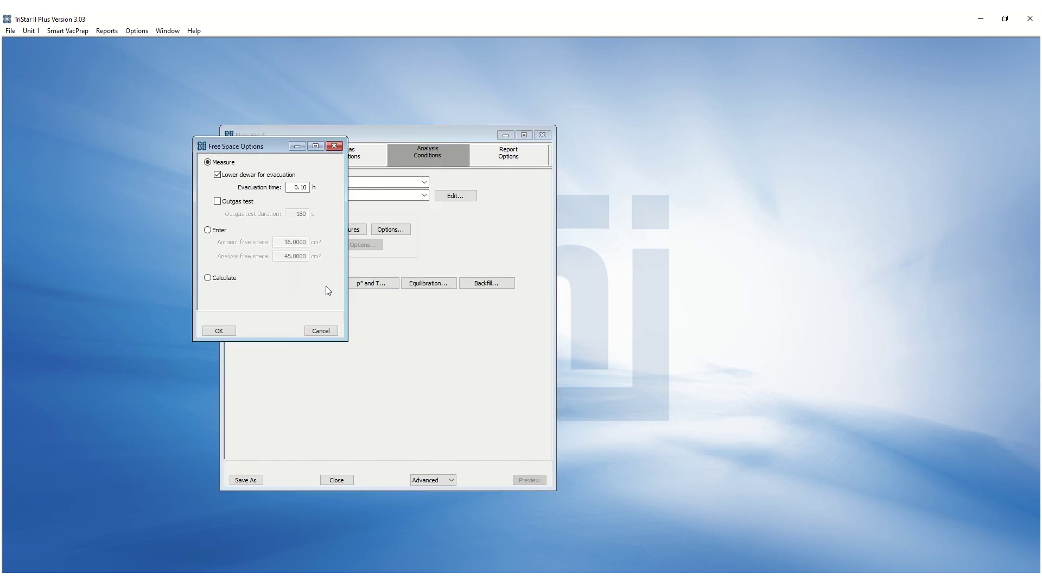
pyautogui.click(231, 277)
pyautogui.click(216, 330)
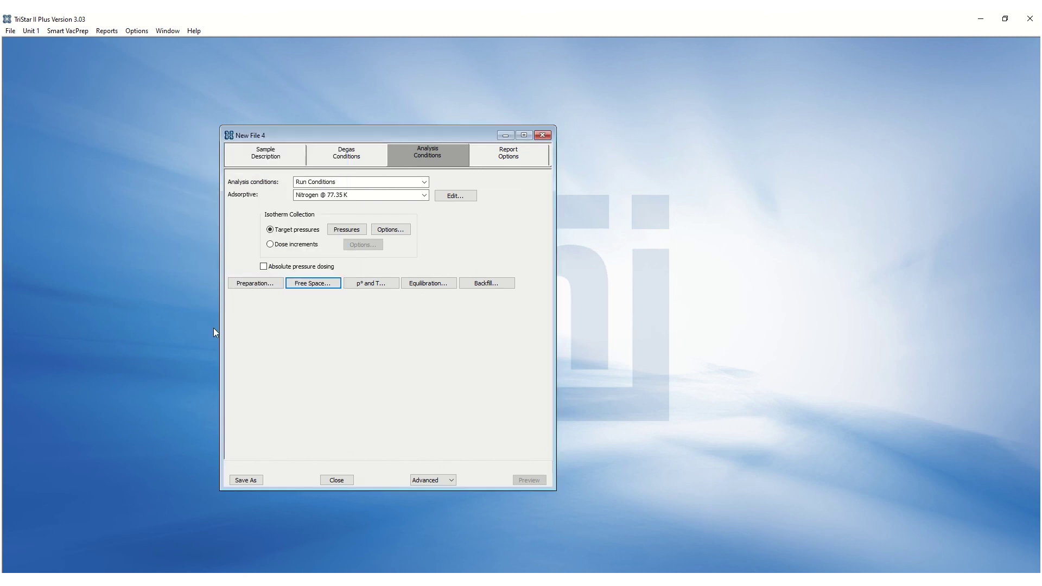